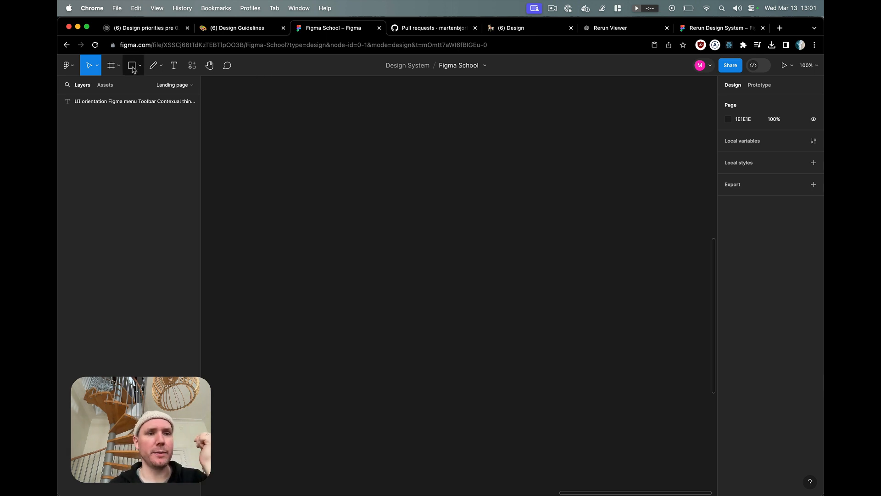
# Create a 1440 × 1024 frame from the Desktop preset.
pyautogui.click(111, 66)
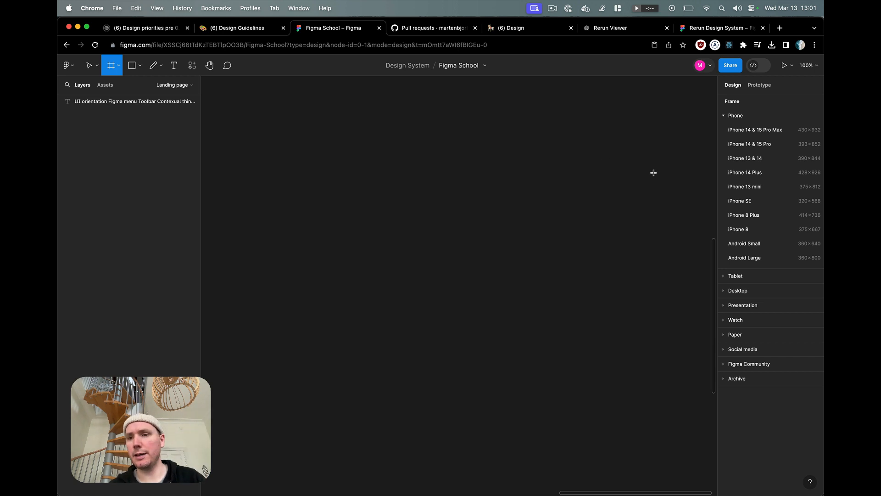
pyautogui.click(724, 291)
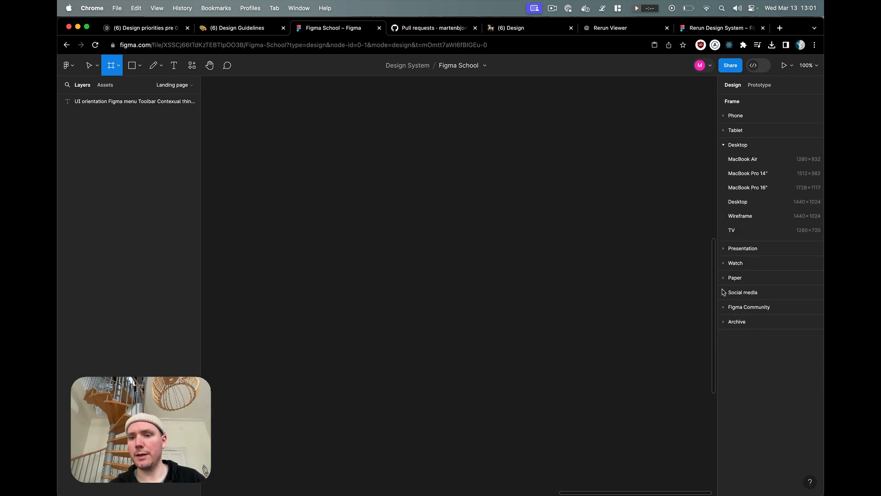
pyautogui.click(737, 202)
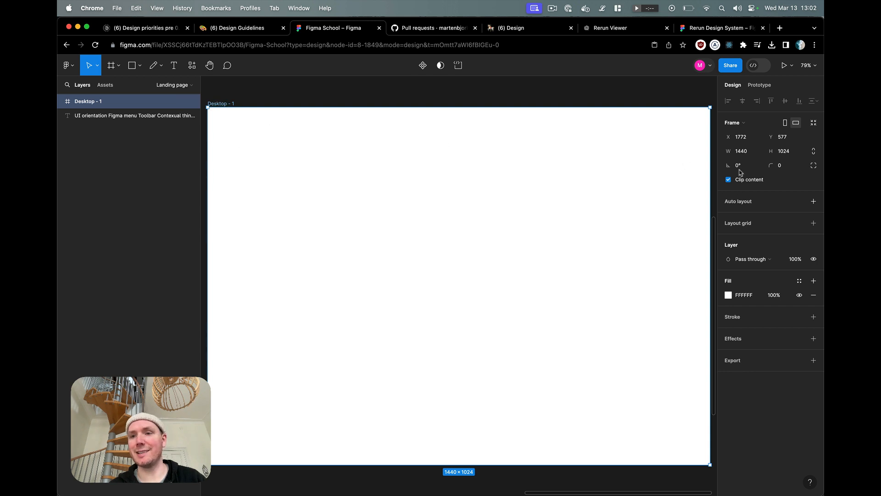
# Draw a rectangle about 317 × 245 inside the frame and snap it to the frame's upper-left corner.
pyautogui.press('r')
pyautogui.moveTo(296, 143); pyautogui.dragTo(412, 232)
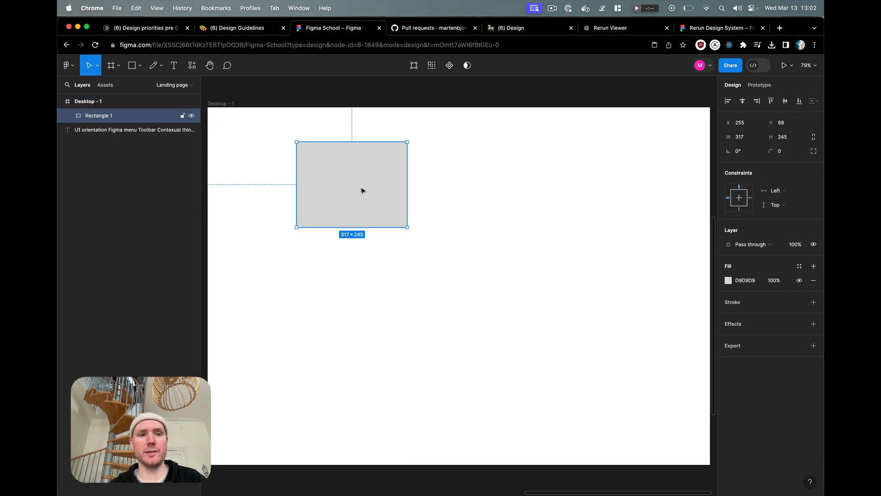
pyautogui.moveTo(362, 189); pyautogui.dragTo(281, 159)
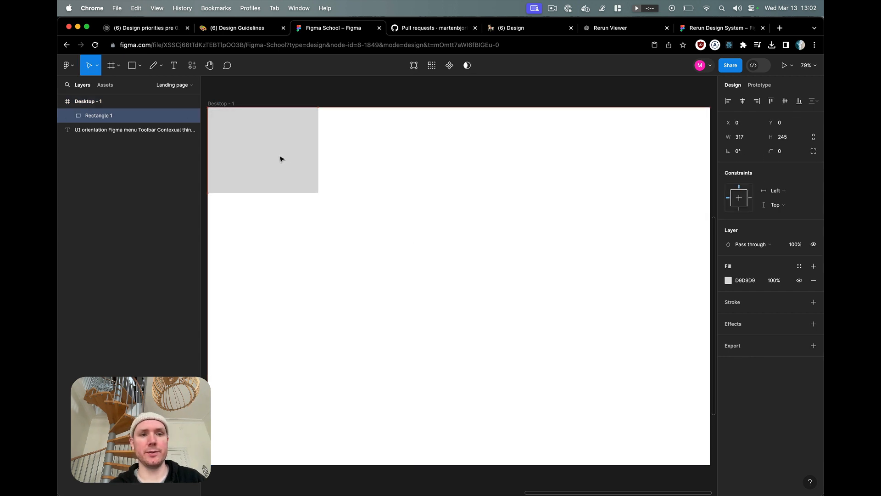
# Position the rectangle at X 100 and Y 100 within the frame.
pyautogui.click(745, 138)
pyautogui.click(747, 123)
pyautogui.write('100')
pyautogui.press('Tab')
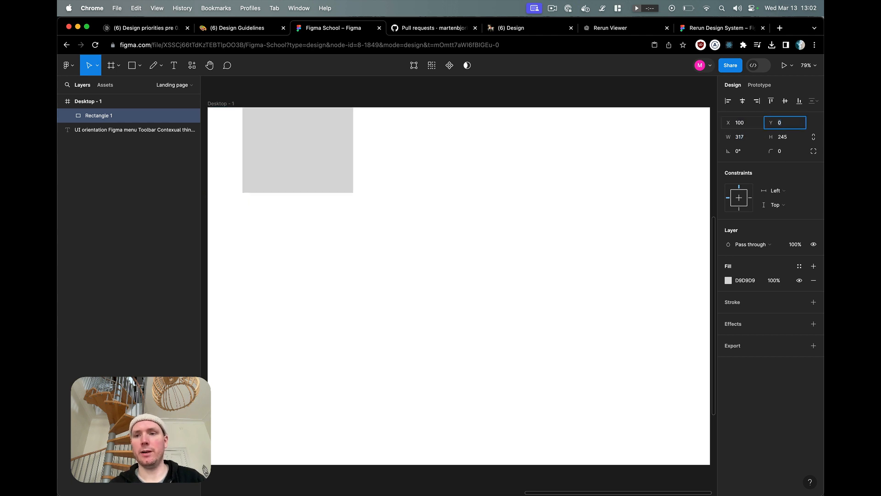
pyautogui.write('100')
pyautogui.press('Return')
pyautogui.click(383, 232)
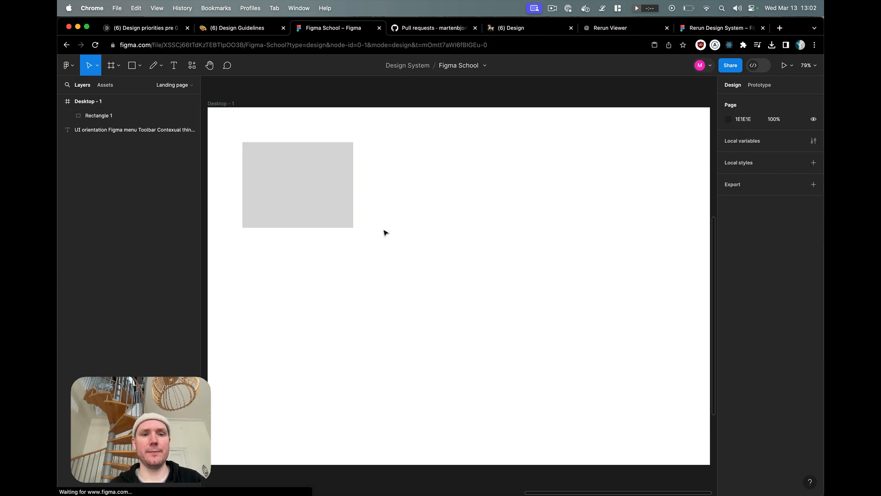
# Delete the test rectangle from the Desktop frame.
pyautogui.click(311, 184)
pyautogui.press('Delete')
pyautogui.press('Escape')
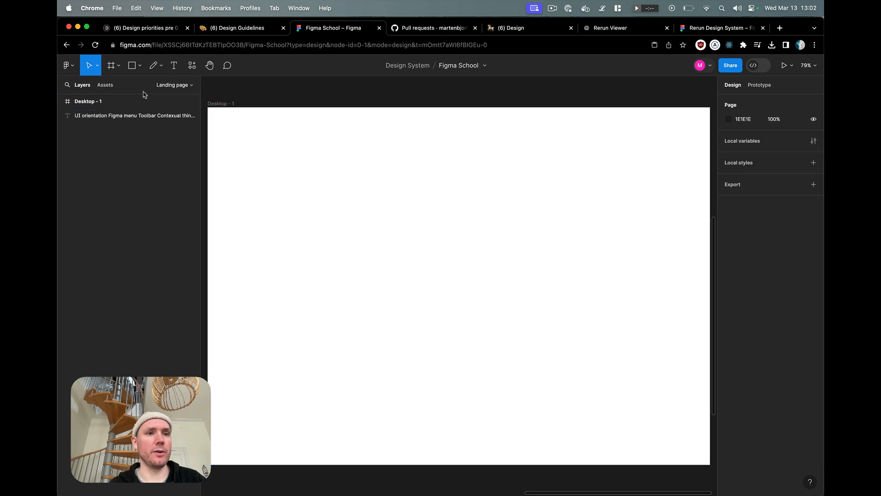
# Place a default 100 × 100 rectangle near the middle of the frame and delete it.
pyautogui.click(132, 69)
pyautogui.click(140, 69)
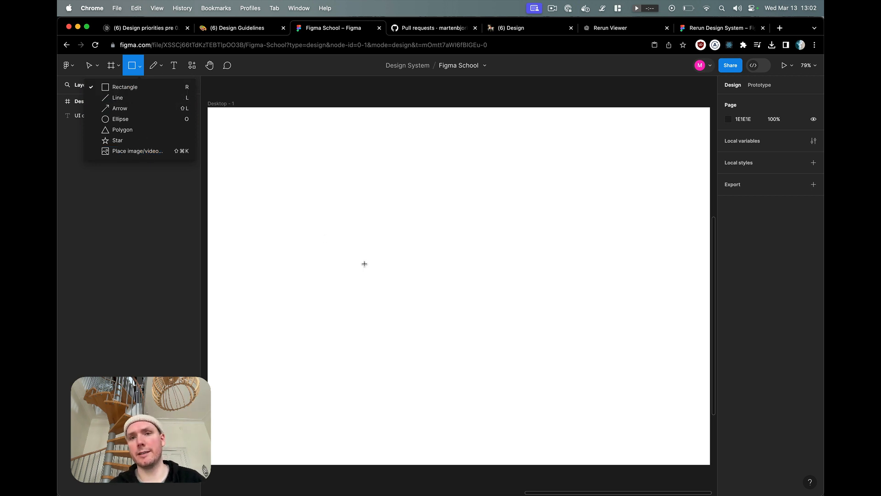
pyautogui.click(378, 271)
pyautogui.moveTo(393, 270); pyautogui.dragTo(396, 266)
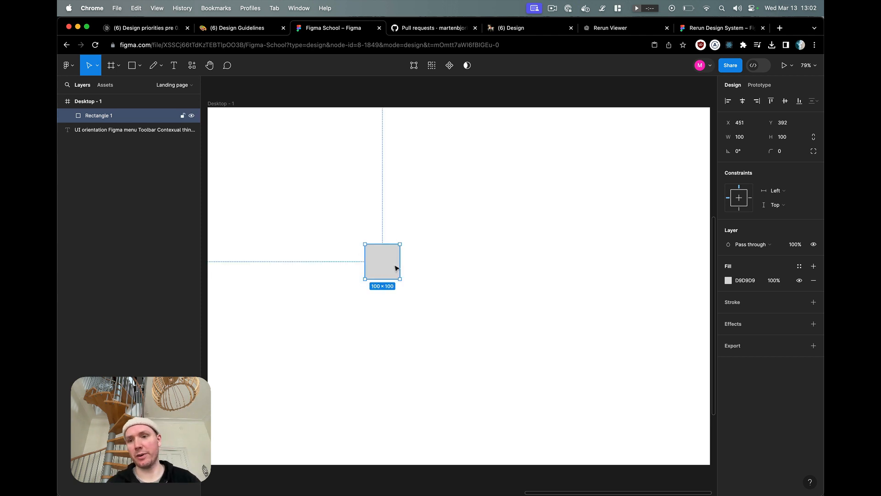
pyautogui.press('Delete')
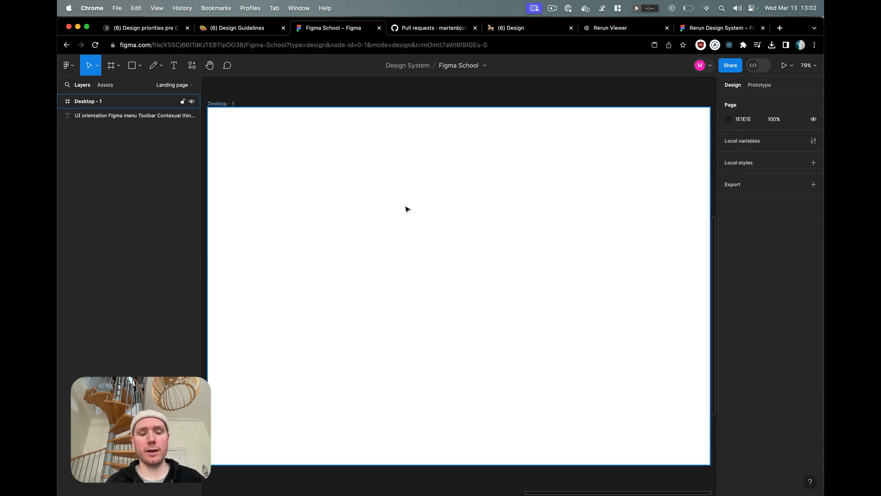
# Draw a tall card rectangle about 460 × 693 in the frame, with a corner radius of 40 and a white fill.
pyautogui.press('r')
pyautogui.moveTo(367, 145); pyautogui.dragTo(528, 387)
pyautogui.click(780, 151)
pyautogui.write('40')
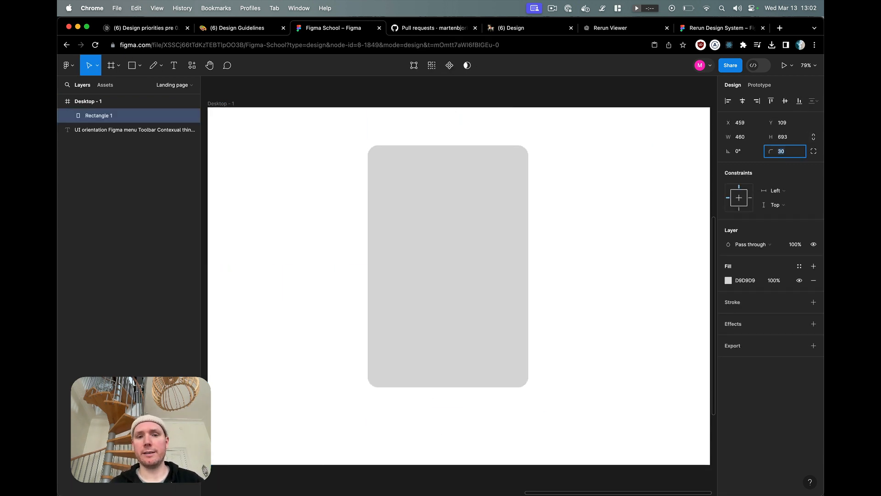
pyautogui.press('Return')
pyautogui.click(728, 280)
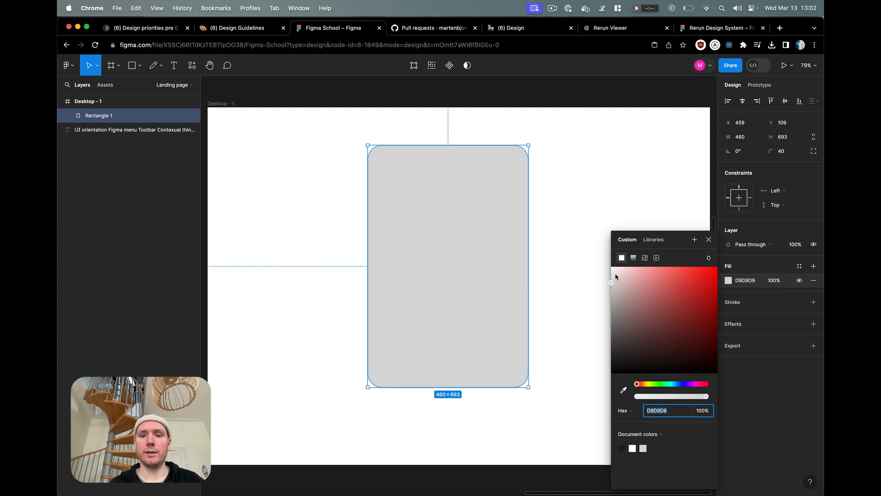
pyautogui.click(612, 267)
# Set the Desktop frame's fill to a pale grey-green with a hex value starting with EDEED.
pyautogui.hscroll(3, 337, 157)
pyautogui.scroll(2, 380, 162)
pyautogui.hscroll(-3, 380, 161)
pyautogui.click(285, 157)
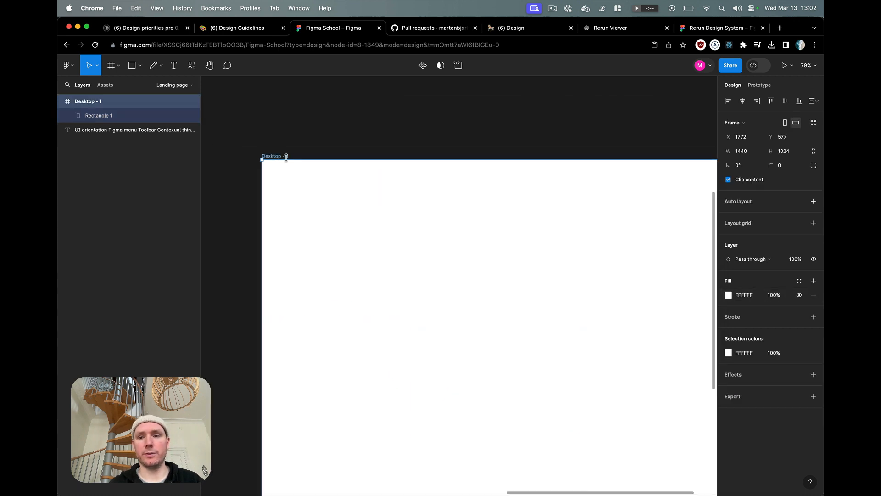
pyautogui.click(744, 295)
pyautogui.write('edeed')
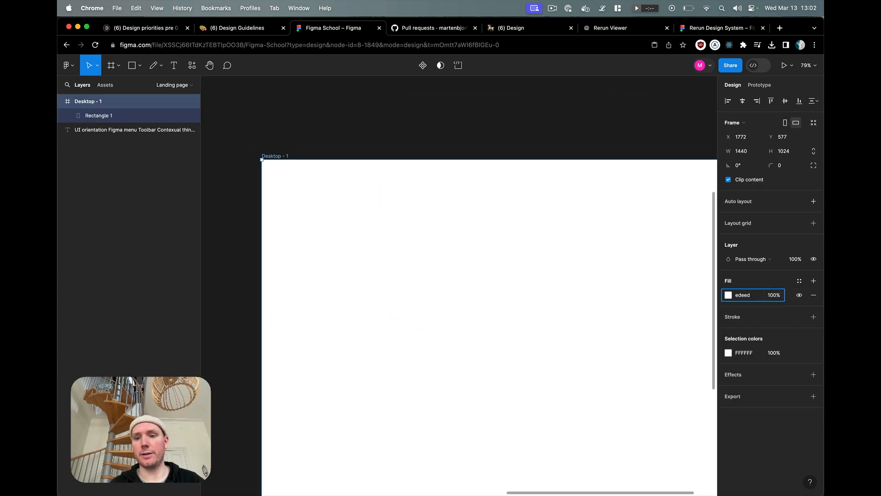
pyautogui.press('Return')
pyautogui.click(684, 299)
pyautogui.scroll(-3, 684, 298)
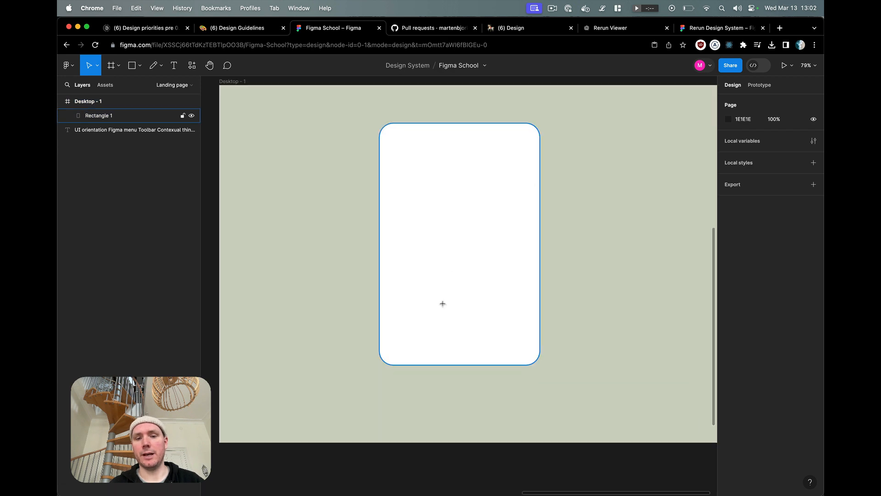
# Draw a button rectangle about 326 × 45 near the card's lower edge with a corner radius of 40.
pyautogui.press('r')
pyautogui.moveTo(403, 327); pyautogui.dragTo(517, 344)
pyautogui.click(782, 152)
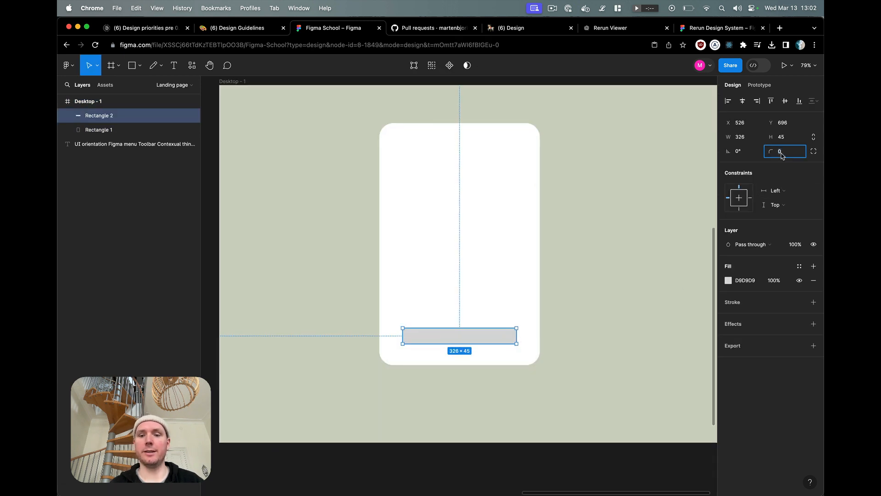
pyautogui.write('20')
pyautogui.press('Return')
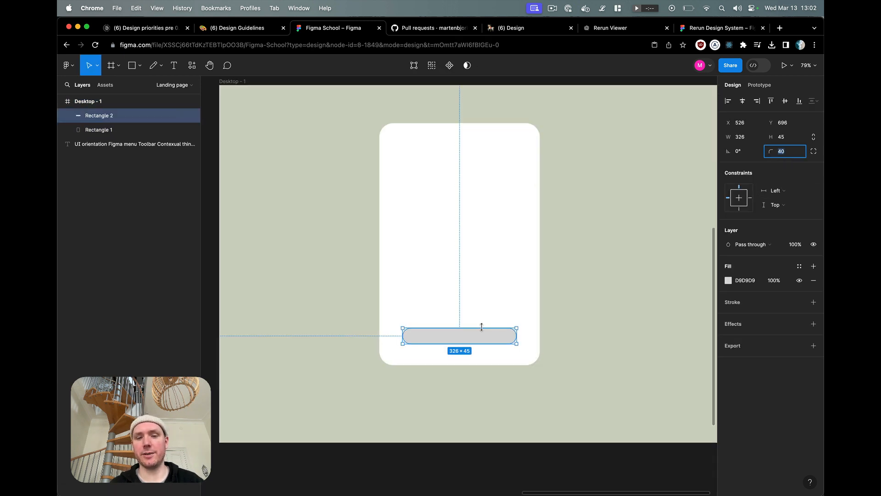
# Increase the button's height upward to about 54 and set its fill to 000000.
pyautogui.moveTo(481, 328); pyautogui.dragTo(481, 325)
pyautogui.click(744, 281)
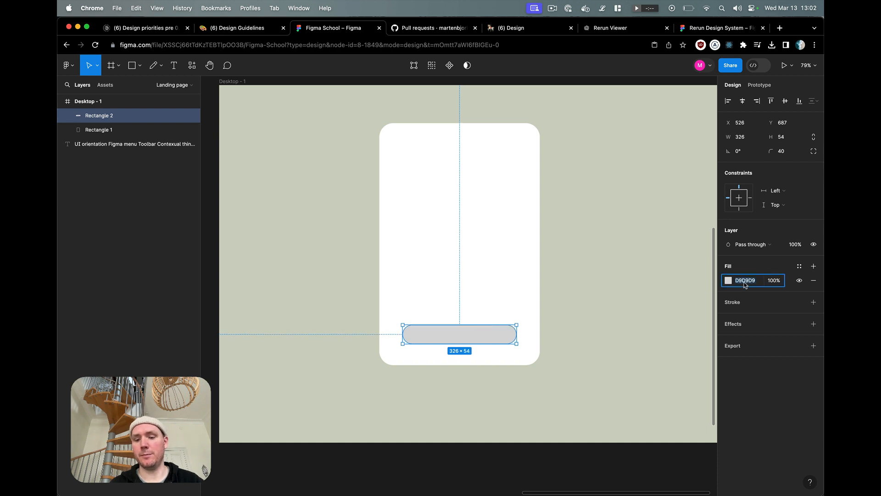
pyautogui.write('000000')
pyautogui.press('Return')
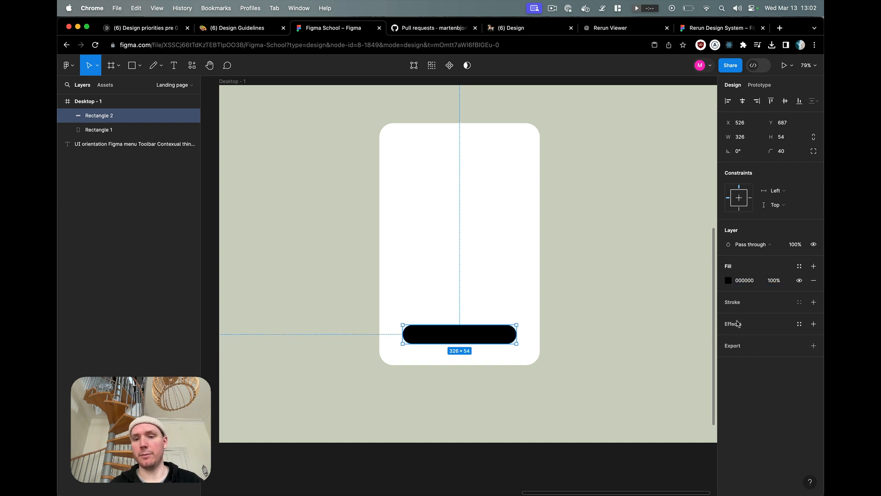
# Add a drop shadow to the black button with a Y offset of 24 and a blur of 14.
pyautogui.click(742, 324)
pyautogui.click(728, 338)
pyautogui.click(728, 338)
pyautogui.click(727, 338)
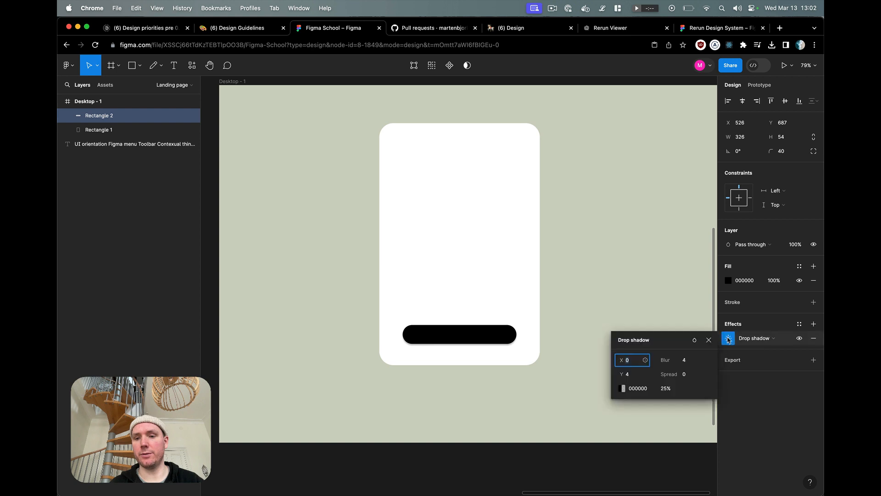
pyautogui.click(686, 361)
pyautogui.hotkey('shift', 'Up')
pyautogui.click(636, 373)
pyautogui.hotkey('shift', 'Up')
pyautogui.hotkey('shift', 'Up')
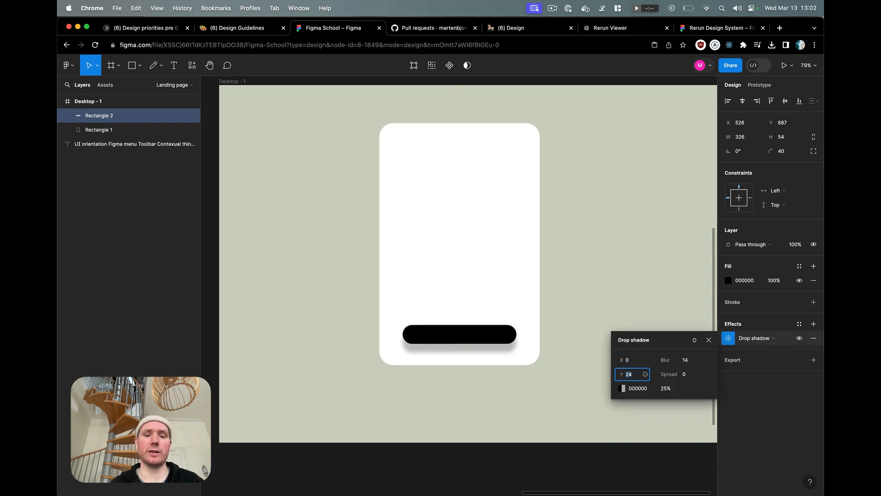
# Soften the button's drop shadow by increasing its blur.
pyautogui.click(688, 362)
pyautogui.hotkey('shift', 'Up')
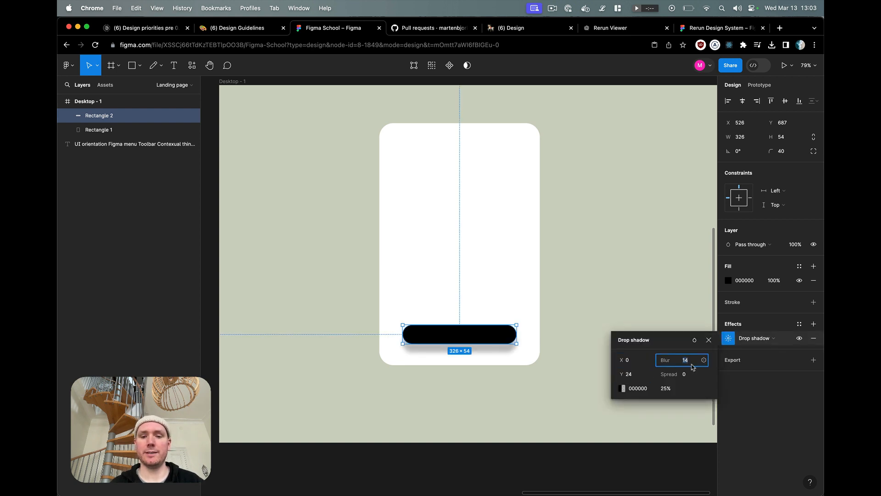
pyautogui.click(621, 233)
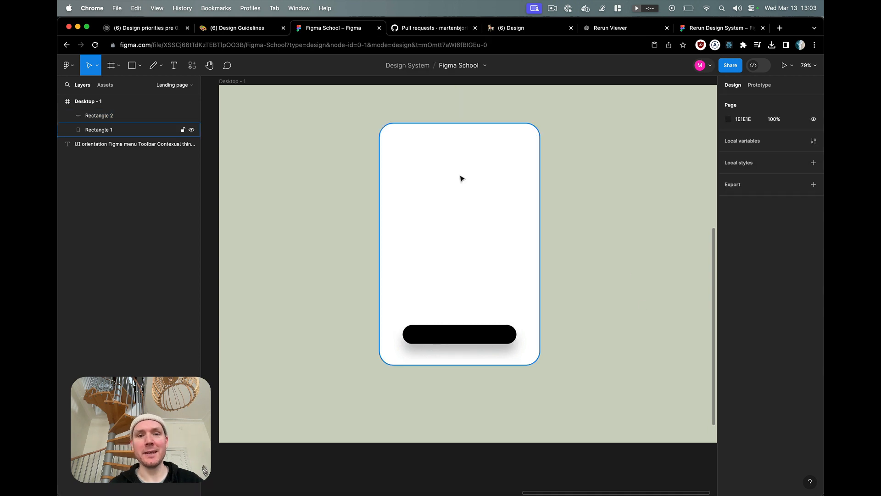
# Draw a grey rectangle about 417 × 296 across the card's upper half with a corner radius of 20.
pyautogui.press('r')
pyautogui.moveTo(386, 134); pyautogui.dragTo(532, 237)
pyautogui.click(780, 151)
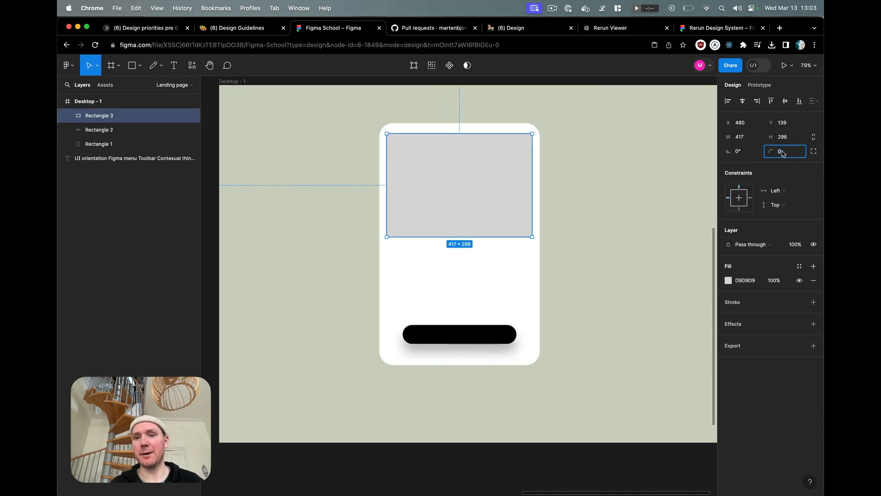
pyautogui.write('20')
pyautogui.press('Return')
# Duplicate the grey rectangle directly below the original and shorten the copy from its lower edge.
pyautogui.moveTo(431, 193); pyautogui.dragTo(447, 252)
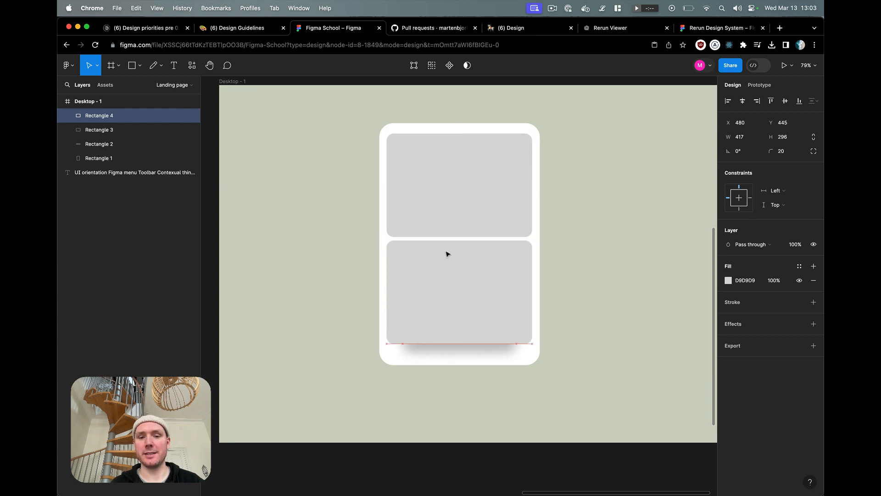
pyautogui.moveTo(481, 344); pyautogui.dragTo(479, 330)
# Bring the black button in front of the grey rectangles.
pyautogui.click(480, 338)
pyautogui.rightClick(480, 338)
pyautogui.click(495, 305)
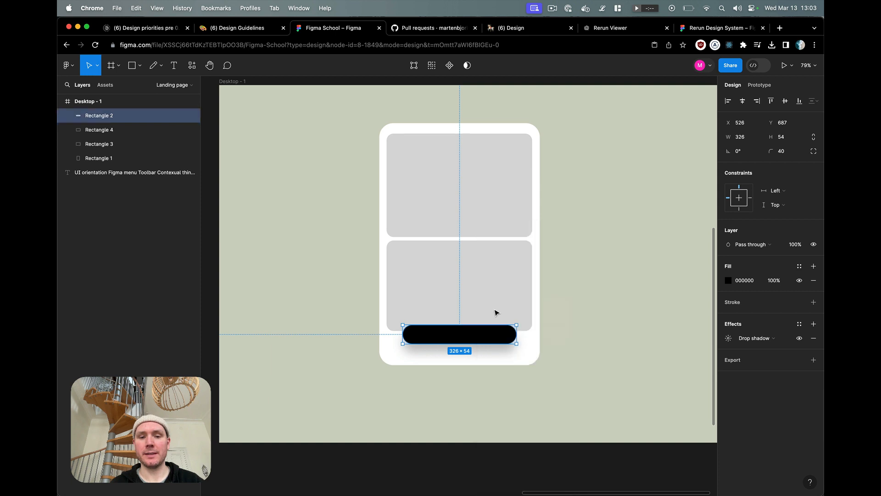
pyautogui.click(558, 339)
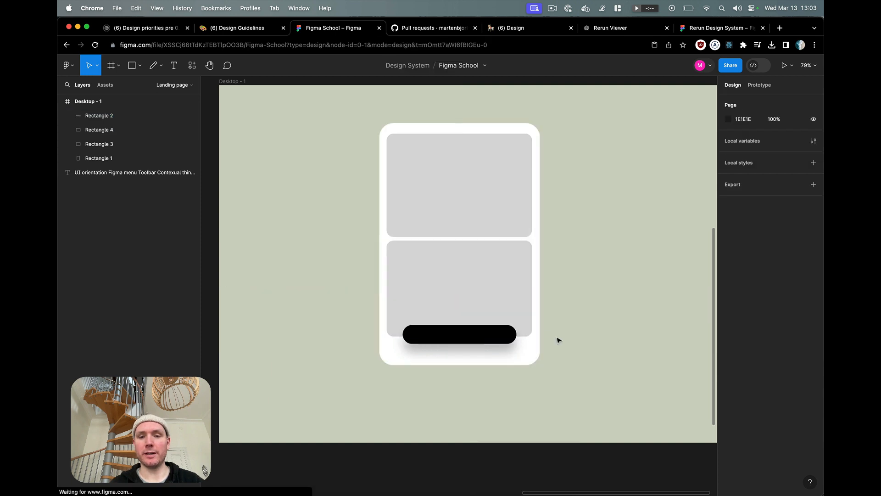
# Draw a 24 × 24 square on the black button's upper-right corner and fill it with FF0000.
pyautogui.scroll(2, 620, 394)
pyautogui.hscroll(2, 619, 393)
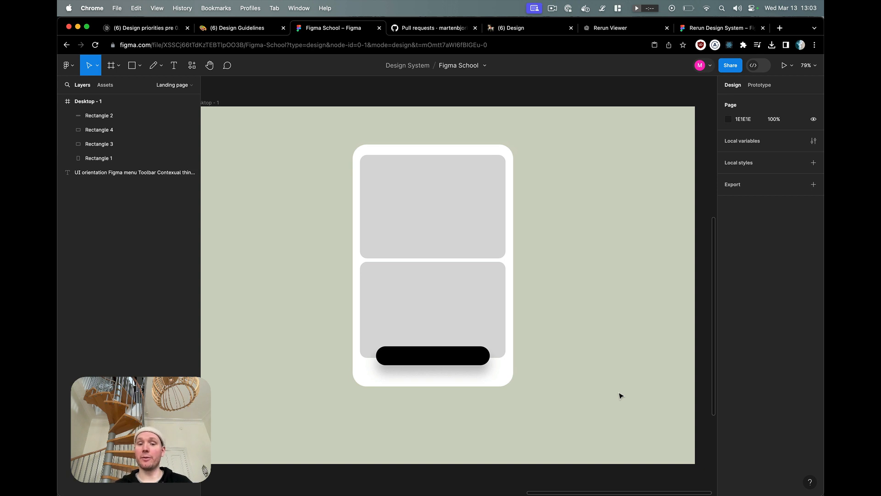
pyautogui.click(507, 357)
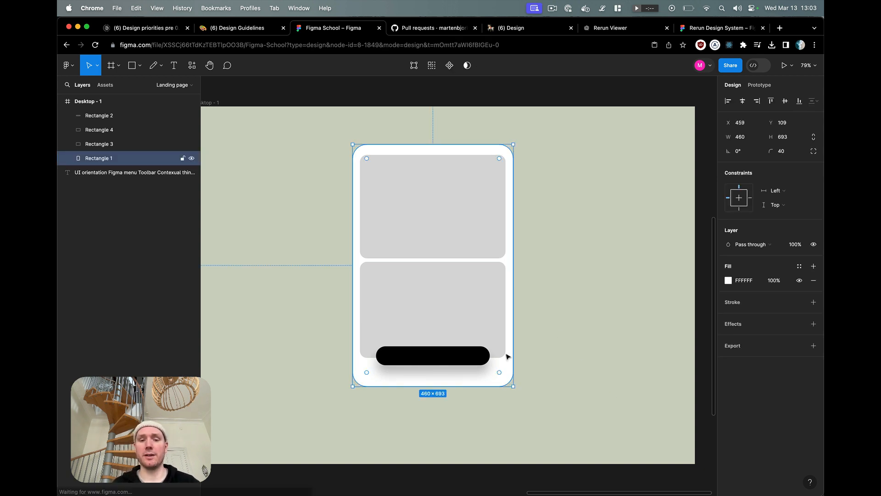
pyautogui.press('r')
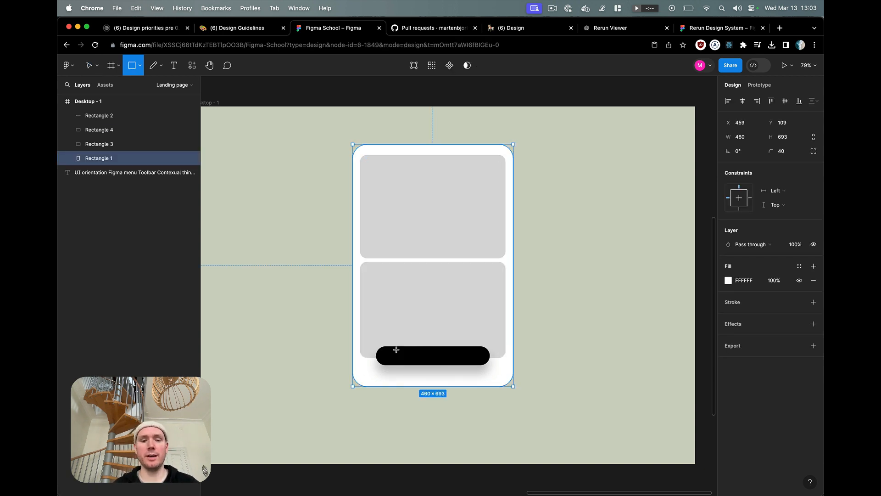
pyautogui.moveTo(481, 341); pyautogui.dragTo(490, 349)
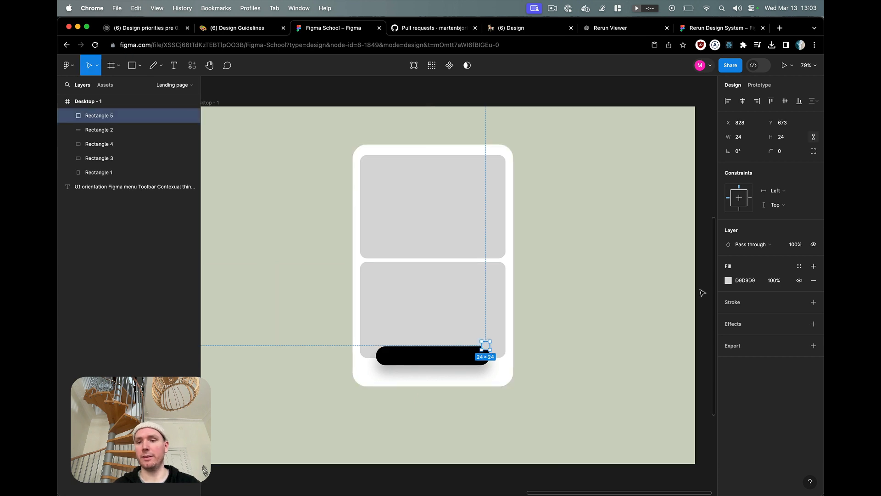
pyautogui.click(728, 280)
pyautogui.moveTo(695, 294); pyautogui.dragTo(737, 242)
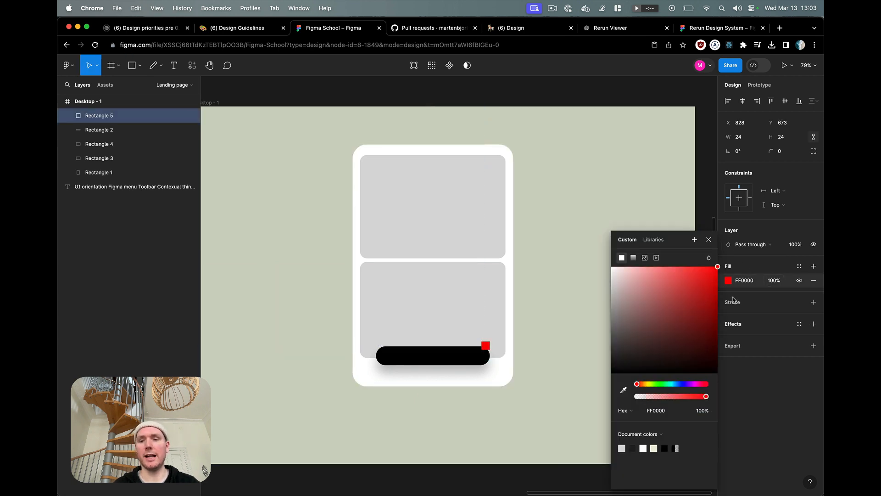
# Round the red square into a circle with a corner radius of 70 and move it to about X 827, Y 676.
pyautogui.click(784, 153)
pyautogui.write('10')
pyautogui.press('Return')
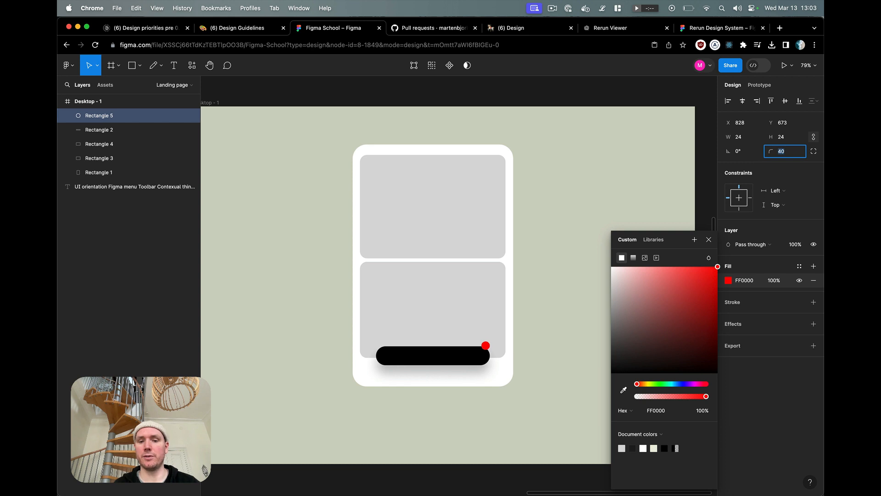
pyautogui.click(658, 126)
pyautogui.moveTo(486, 346); pyautogui.dragTo(486, 347)
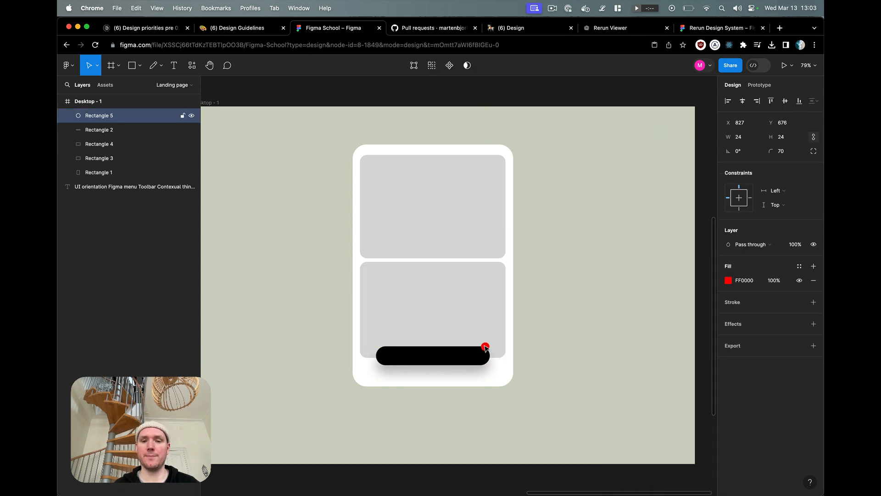
# Draw a square about 104 × 104 to the left of the card and remove its lower-right corner point to make a triangle.
pyautogui.click(142, 67)
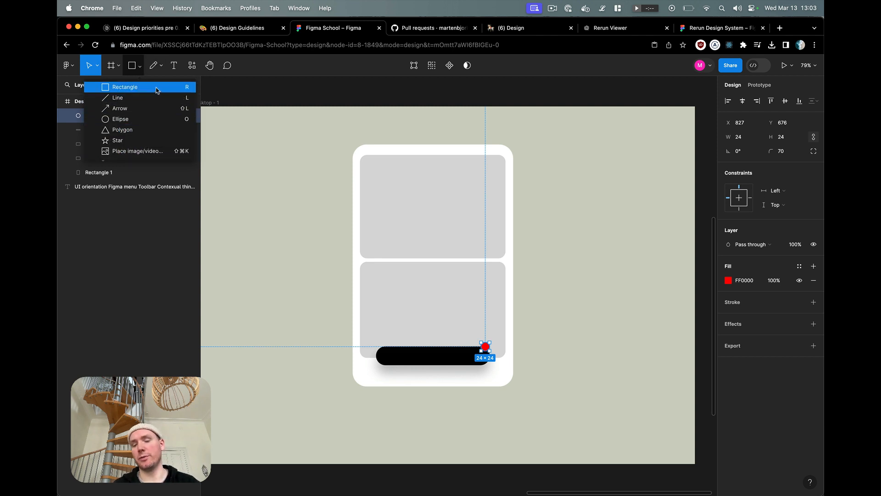
pyautogui.click(245, 178)
pyautogui.press('r')
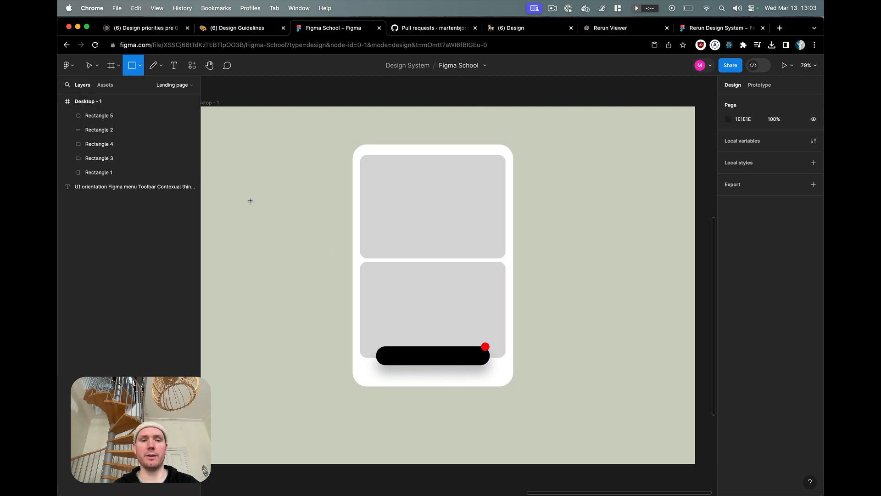
pyautogui.moveTo(243, 148)
pyautogui.mouseDown()
pyautogui.moveTo(279, 185)
pyautogui.moveTo(244, 186)
pyautogui.mouseUp()
pyautogui.doubleClick(263, 171)
pyautogui.press('Escape')
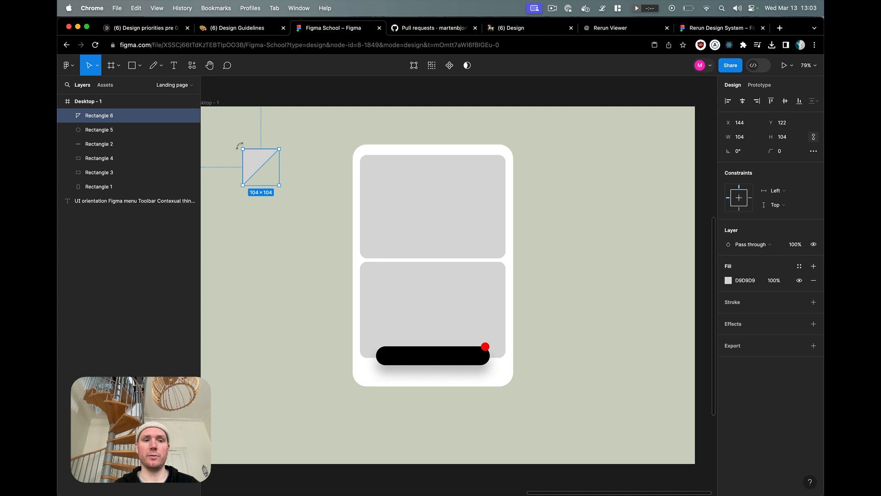
# Rotate the triangle to -135°, shrink it to about 24 × 24 and centre it horizontally on the black button.
pyautogui.moveTo(239, 145); pyautogui.dragTo(436, 356)
pyautogui.keyDown('shift'); pyautogui.click(428, 357); pyautogui.keyUp('shift')
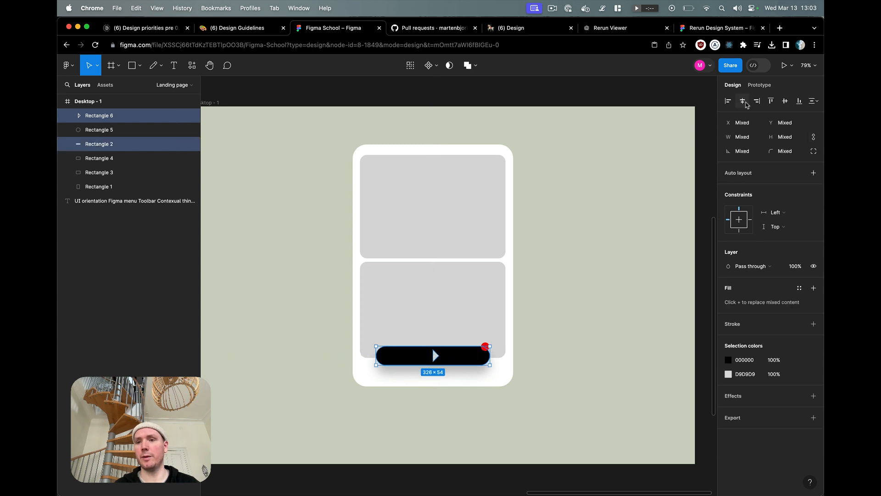
pyautogui.click(743, 100)
# Fill the triangle on the black button with white, FFFFFF.
pyautogui.click(435, 356)
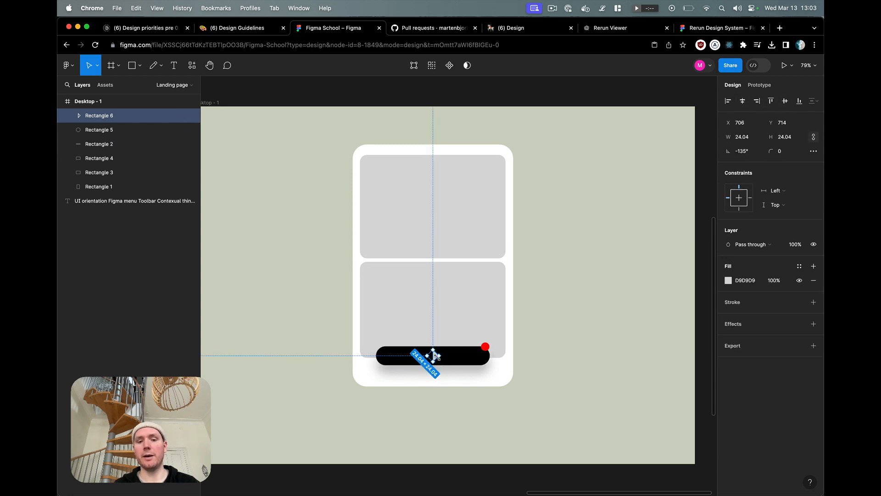
pyautogui.click(729, 281)
pyautogui.moveTo(630, 289); pyautogui.dragTo(604, 266)
pyautogui.click(416, 399)
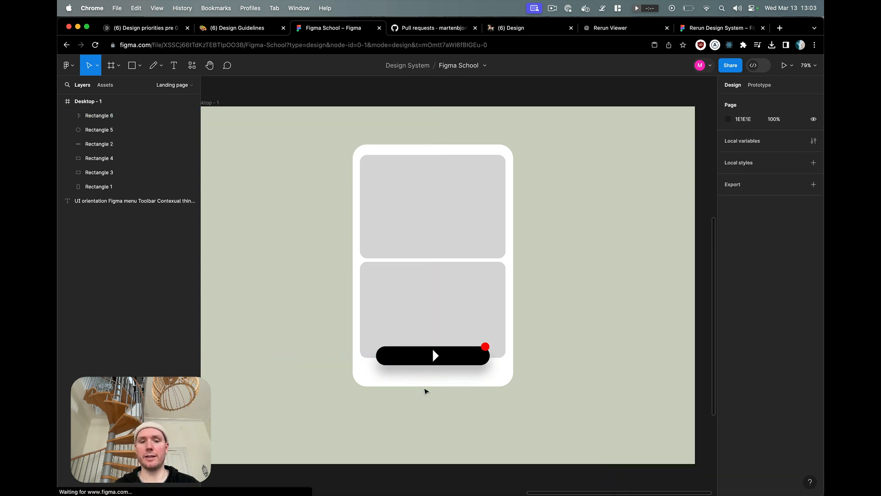
# Round the white triangle's corners with a corner radius of 2.
pyautogui.scroll(5, 438, 362)
pyautogui.scroll(3, 442, 360)
pyautogui.click(383, 324)
pyautogui.click(783, 151)
pyautogui.write('2')
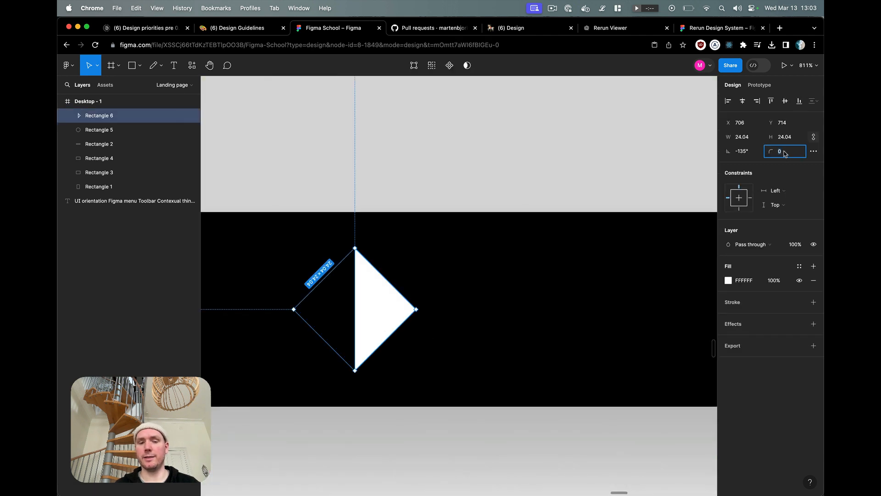
pyautogui.press('Return')
pyautogui.click(568, 129)
pyautogui.hotkey('shift', '0')
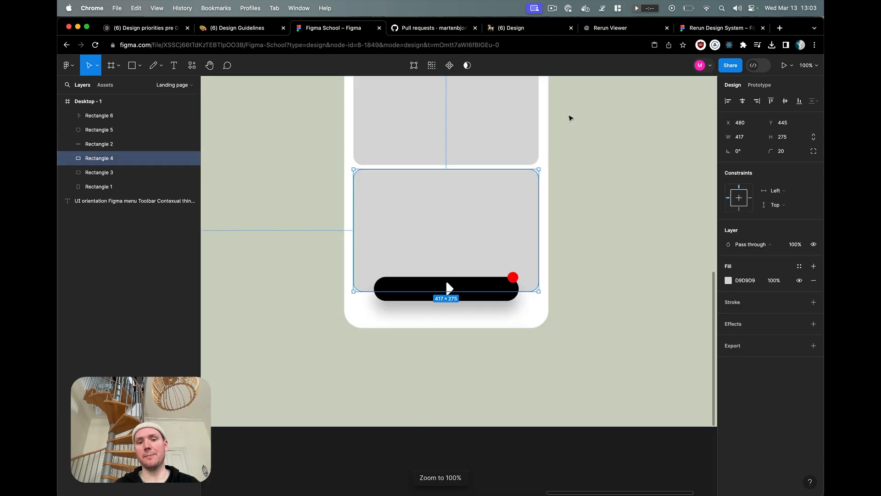
pyautogui.click(603, 291)
pyautogui.scroll(3, 604, 291)
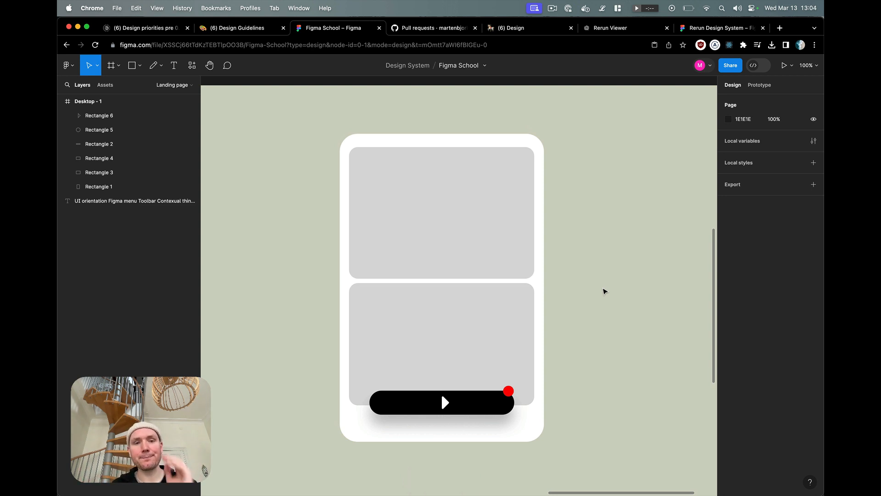
# Draw a rectangle about 138 × 96 on the frame beside the card's upper-left corner.
pyautogui.click(132, 68)
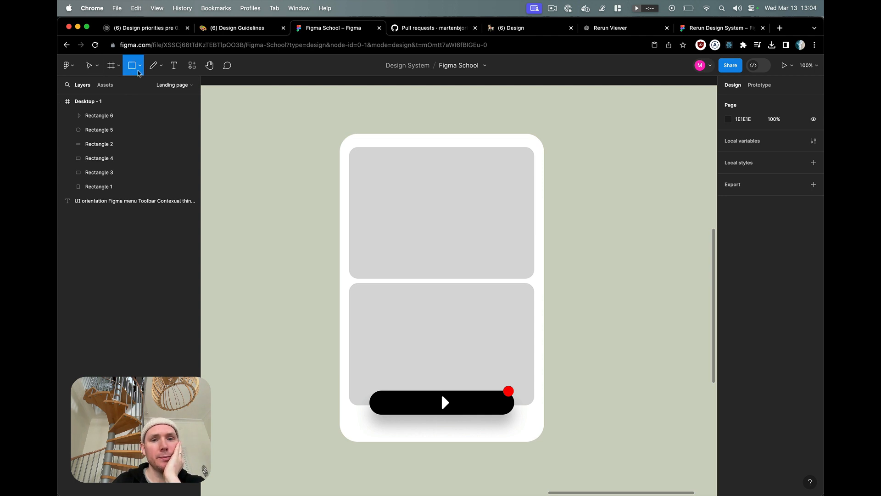
pyautogui.moveTo(256, 122); pyautogui.dragTo(318, 164)
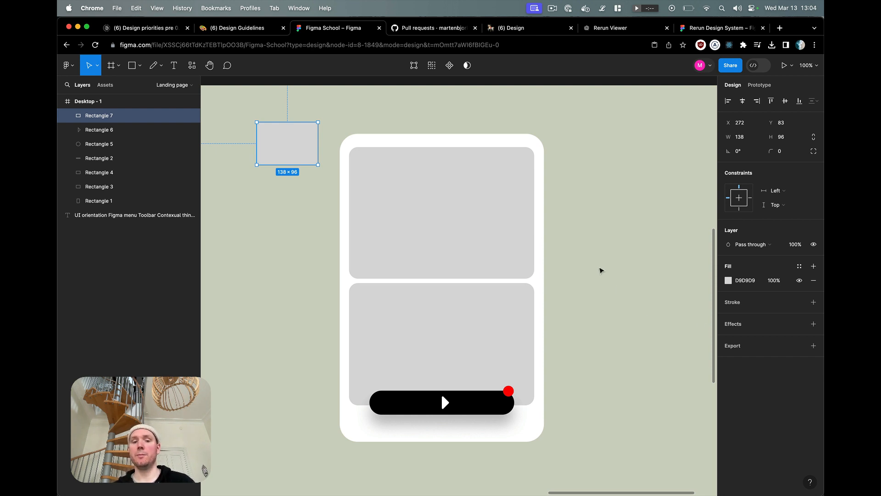
# Give the card's lower grey rectangle a linear gradient fill running from its upper-right corner to its lower-left corner.
pyautogui.click(489, 404)
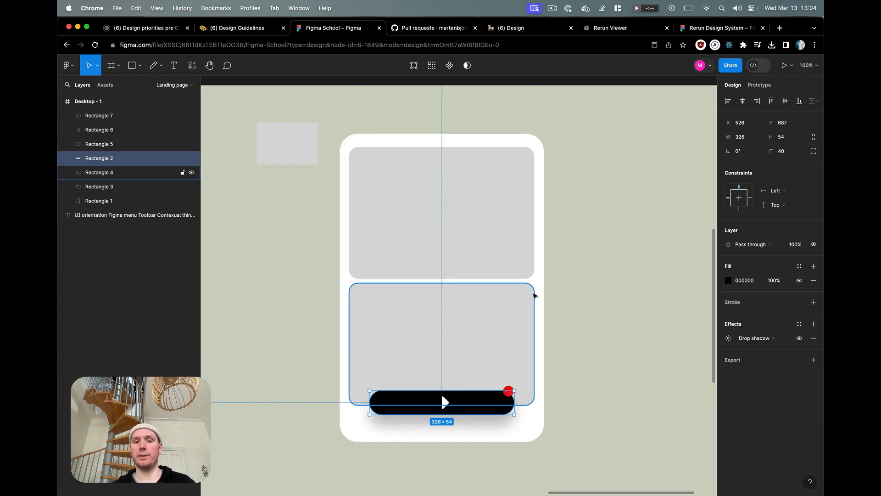
pyautogui.click(533, 310)
pyautogui.click(728, 280)
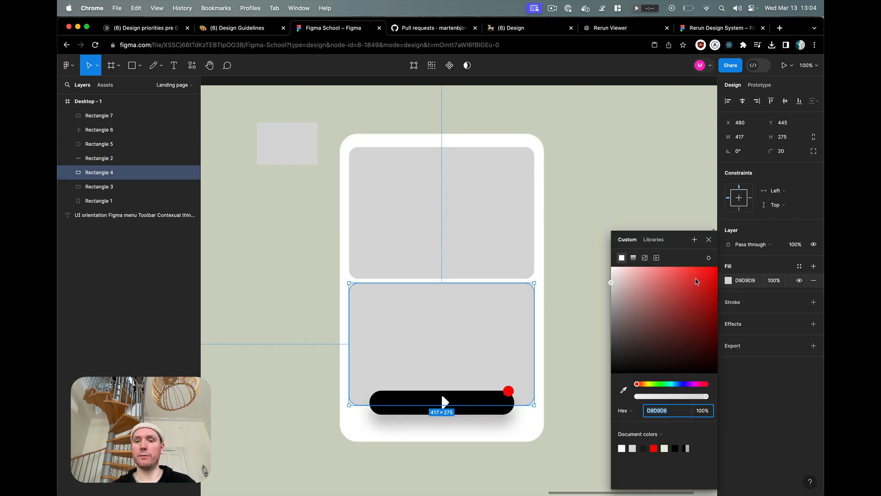
pyautogui.click(632, 258)
pyautogui.moveTo(443, 283); pyautogui.dragTo(525, 291)
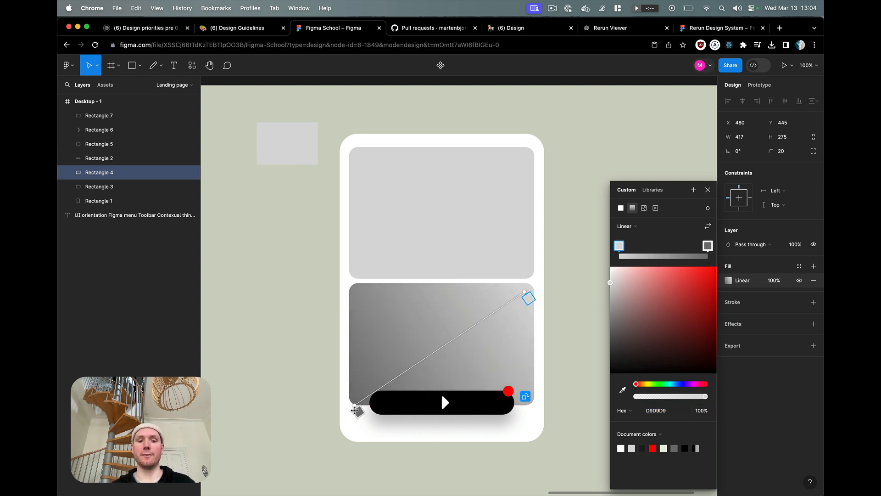
pyautogui.click(360, 437)
pyautogui.click(299, 363)
# Delete the small grey rectangle outside the card.
pyautogui.click(285, 146)
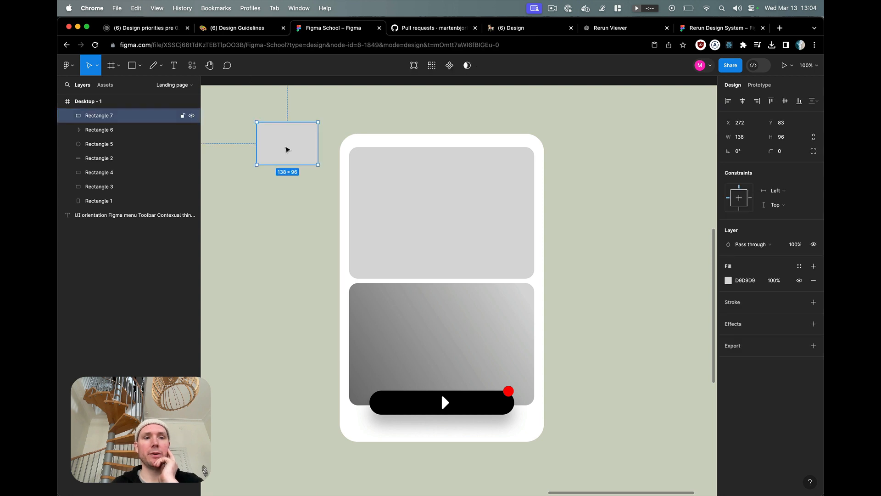
pyautogui.press('Delete')
# Draw a horizontal line about 311 wide between the card's two large rectangles.
pyautogui.click(140, 65)
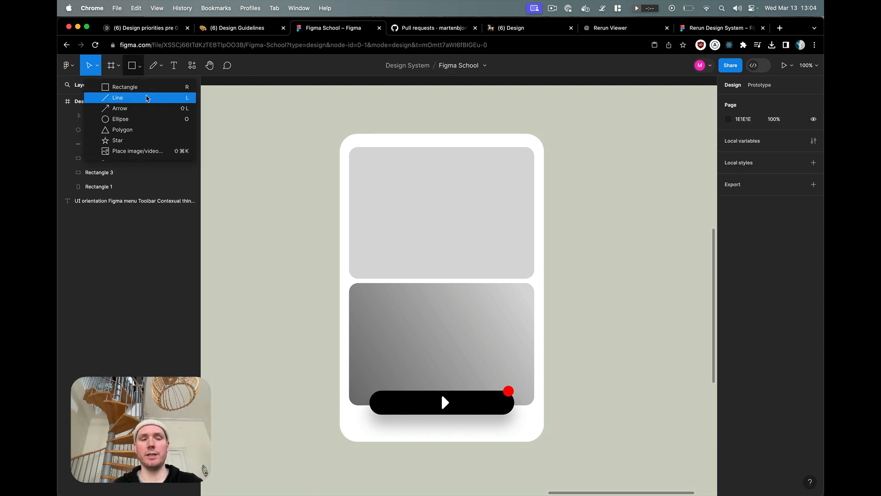
pyautogui.click(147, 98)
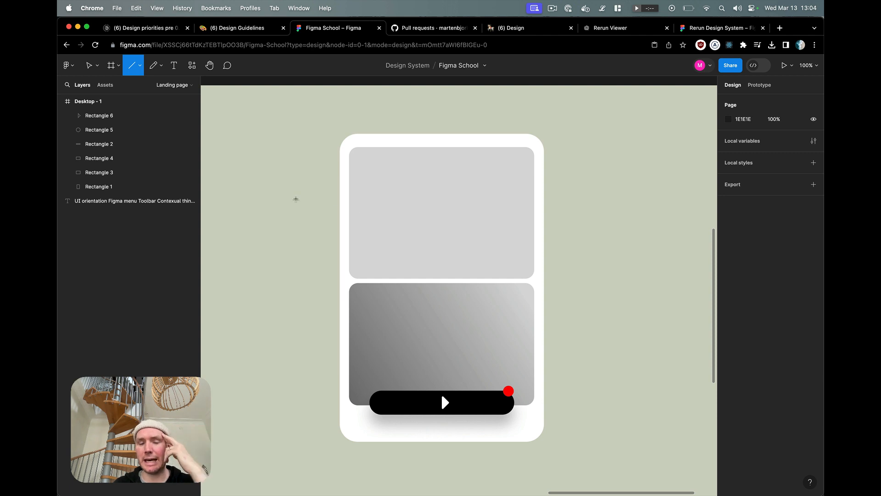
pyautogui.moveTo(285, 214)
pyautogui.mouseDown()
pyautogui.moveTo(422, 214)
pyautogui.moveTo(467, 285)
pyautogui.moveTo(510, 285)
pyautogui.mouseUp()
# Move the gradient rectangle down by about 20 to widen the gap below the upper grey rectangle.
pyautogui.click(509, 301)
pyautogui.hotkey('shift', 'Down')
pyautogui.hotkey('shift', 'Down')
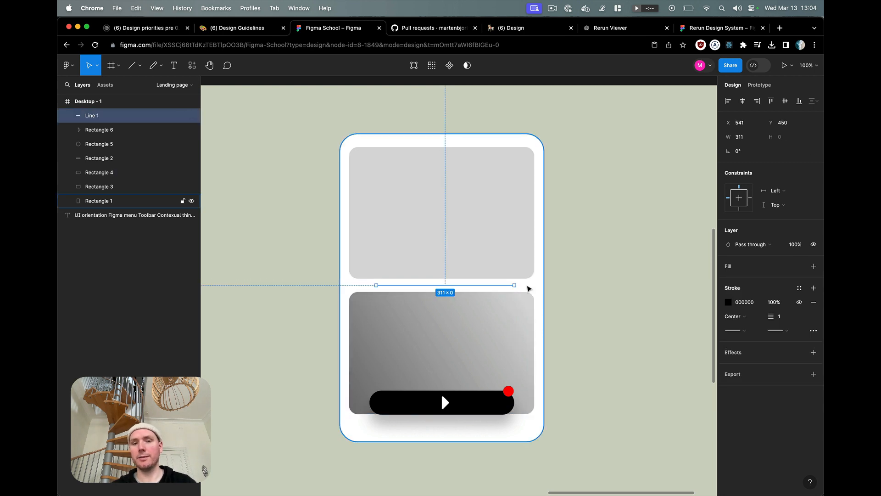
# Replace the line between the two large rectangles with a thin rectangle about 320 wide and 1 high.
pyautogui.press('Delete')
pyautogui.press('r')
pyautogui.moveTo(375, 284); pyautogui.dragTo(517, 284)
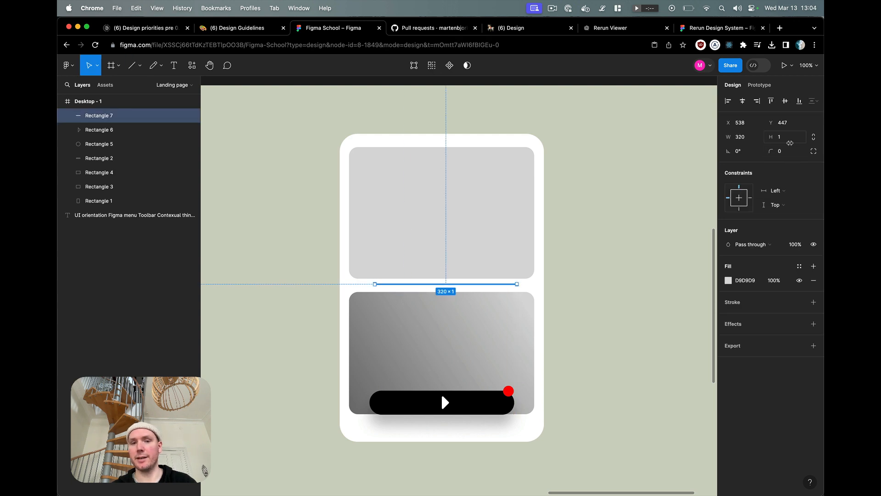
pyautogui.click(662, 226)
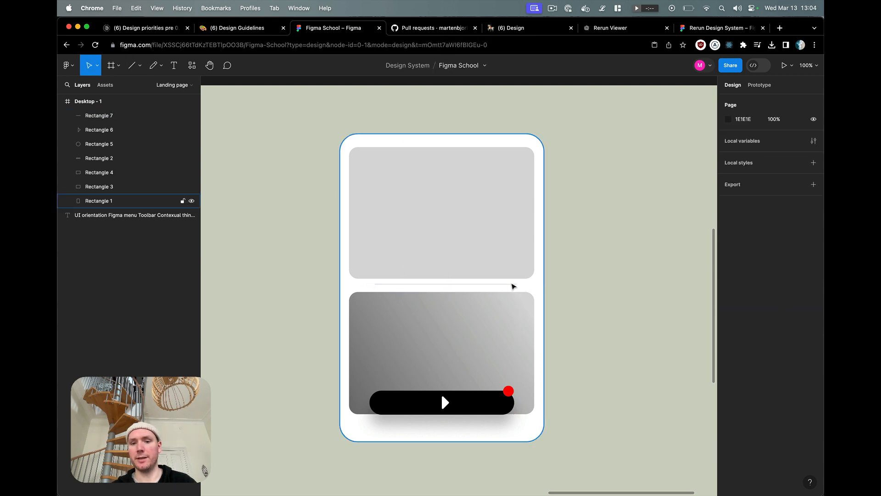
# Fill the thin divider rectangle with black, 000000.
pyautogui.click(513, 285)
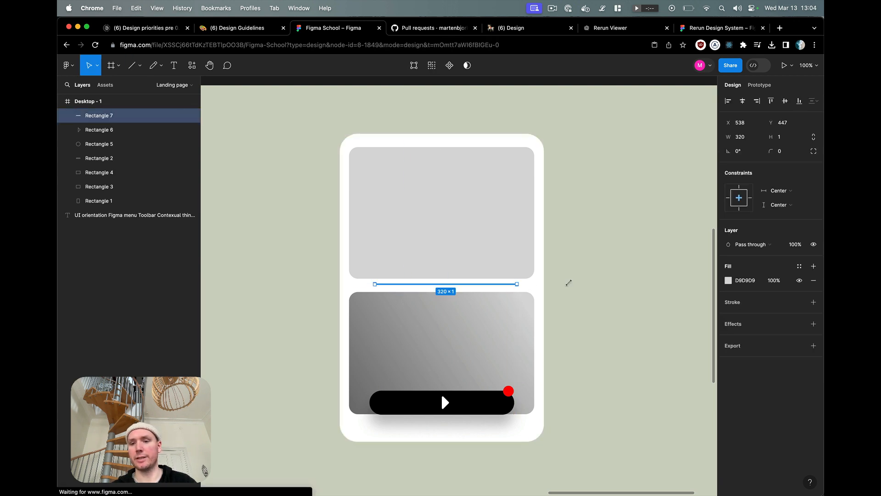
pyautogui.click(728, 281)
pyautogui.moveTo(702, 304); pyautogui.dragTo(611, 373)
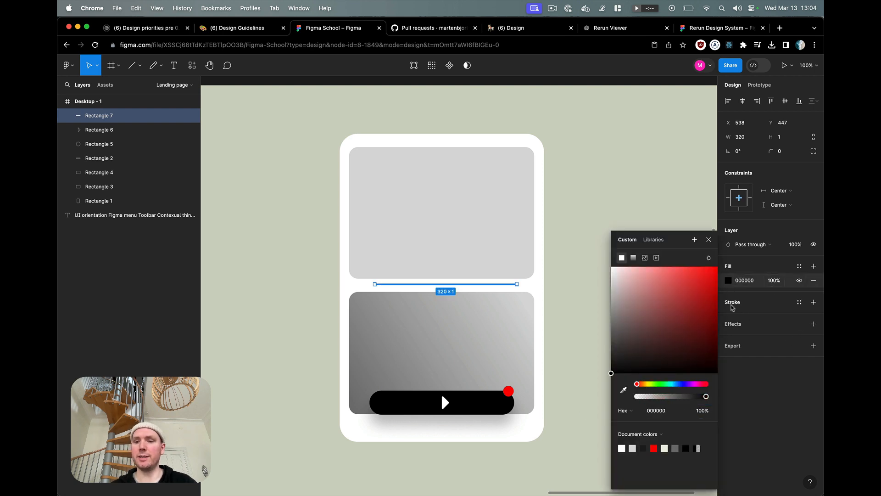
pyautogui.click(732, 306)
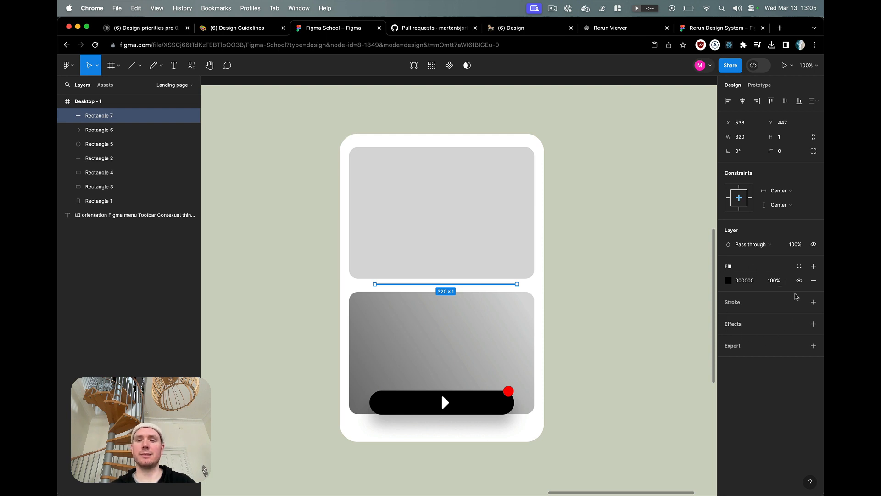
pyautogui.click(612, 310)
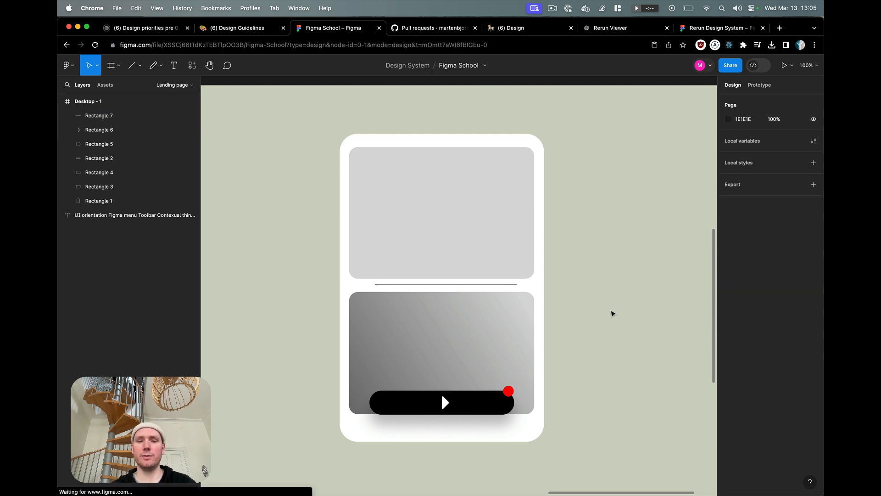
# Delete the thin black divider rectangle between the two large rectangles.
pyautogui.click(514, 285)
pyautogui.click(514, 285)
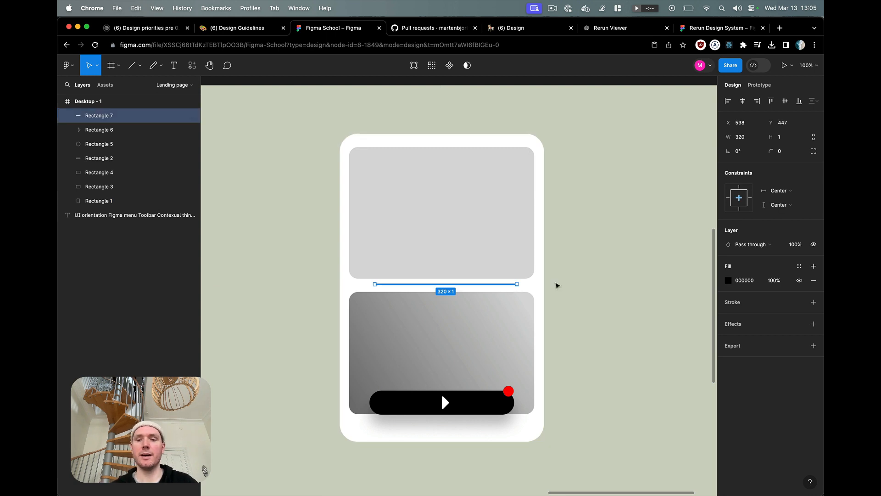
pyautogui.press('Delete')
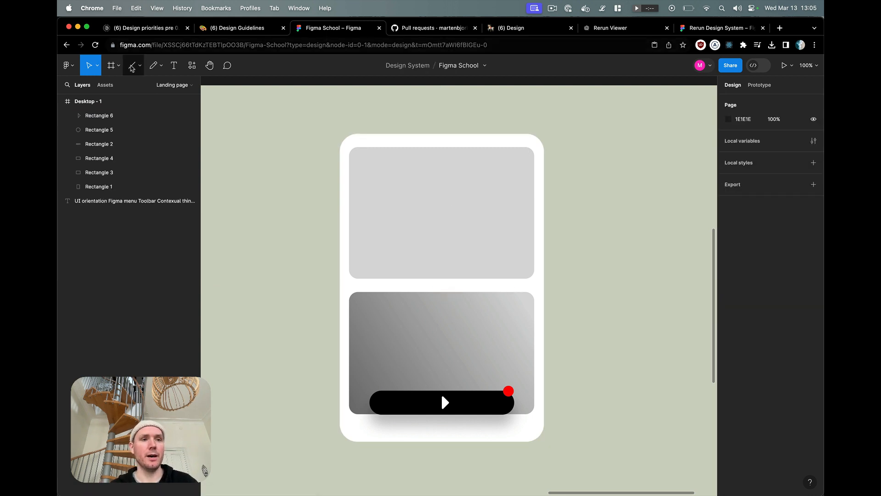
# Draw a horizontal line about 275 wide across the card's left edge and set its stroke weight to 21.
pyautogui.press('l')
pyautogui.moveTo(255, 251); pyautogui.dragTo(377, 251)
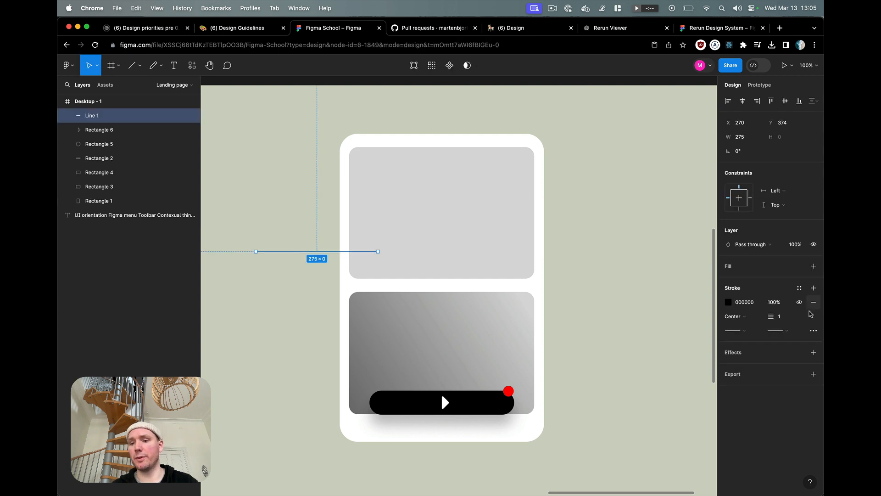
pyautogui.click(783, 318)
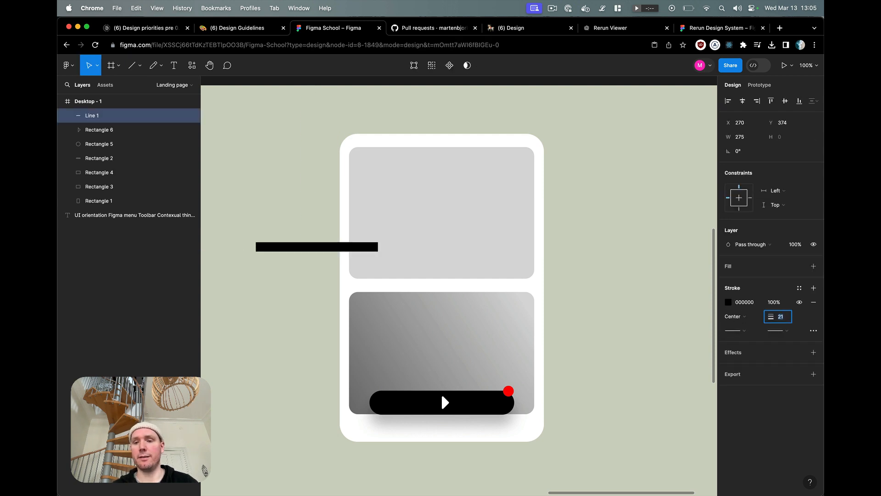
# Add a line arrow to the thick line and reposition it diagonally, about 308 long, with the arrowhead at the upper-right end.
pyautogui.click(745, 330)
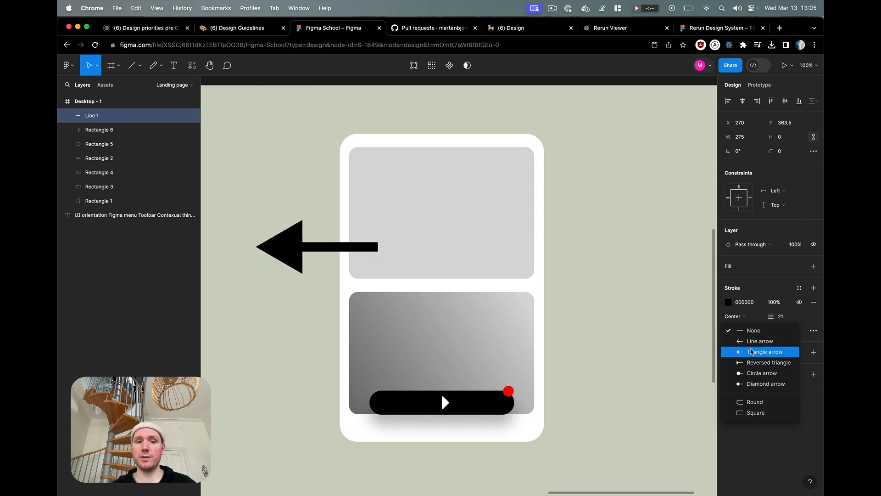
pyautogui.click(757, 340)
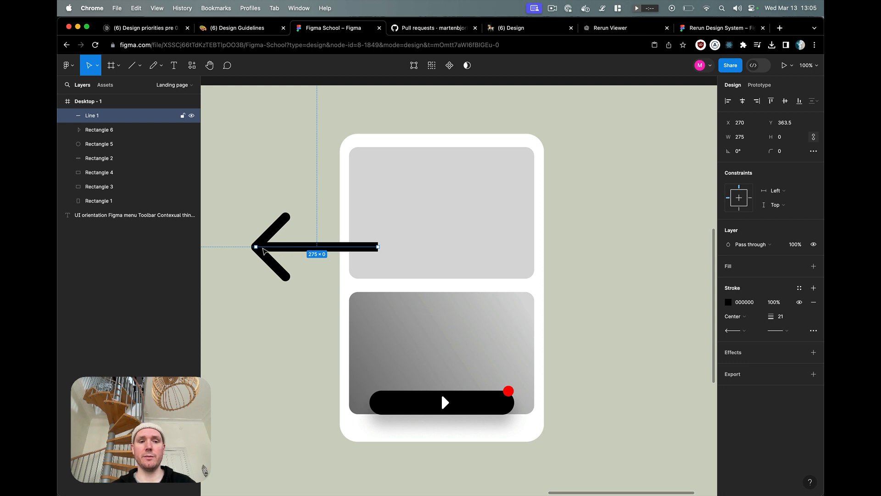
pyautogui.moveTo(255, 246)
pyautogui.mouseDown()
pyautogui.moveTo(384, 243)
pyautogui.moveTo(269, 312)
pyautogui.mouseUp()
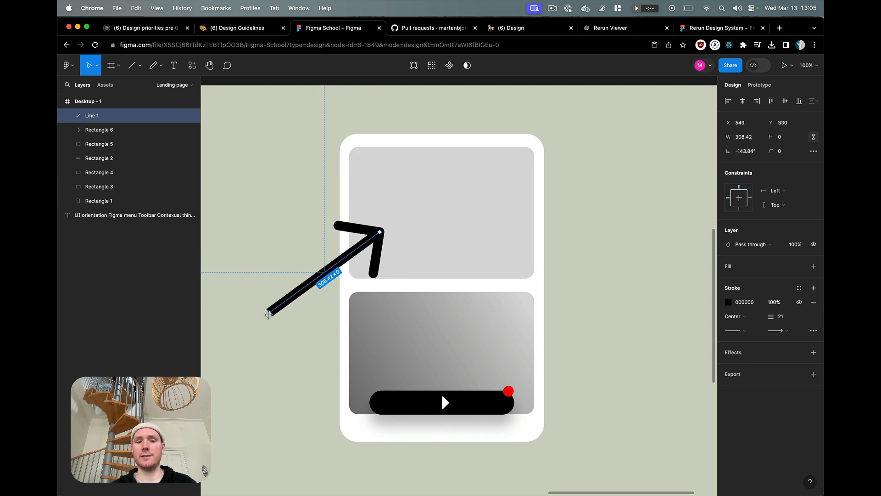
# Put a circle arrow on the diagonal line's lower-left end, and swap its start and end points back and forth.
pyautogui.click(744, 331)
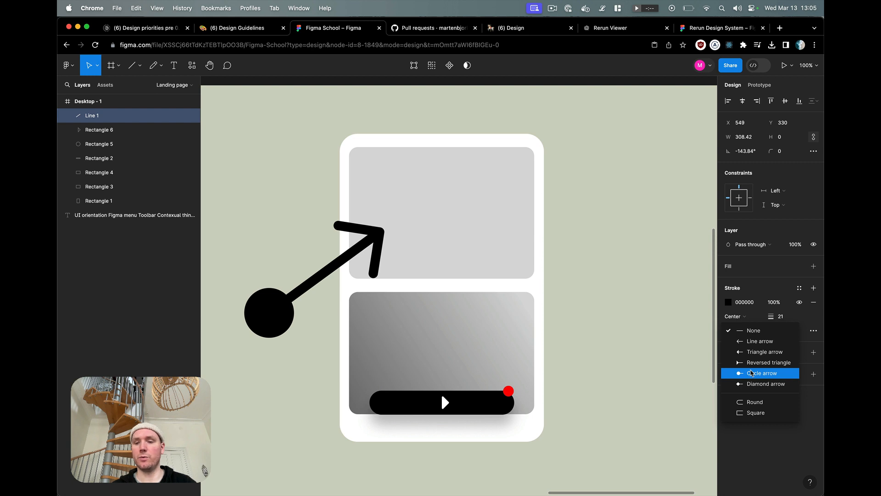
pyautogui.click(751, 372)
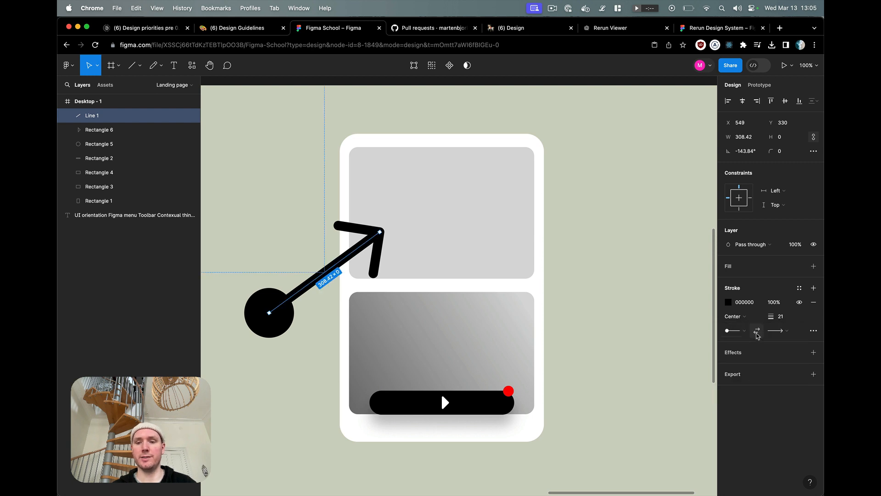
pyautogui.click(757, 333)
pyautogui.click(756, 333)
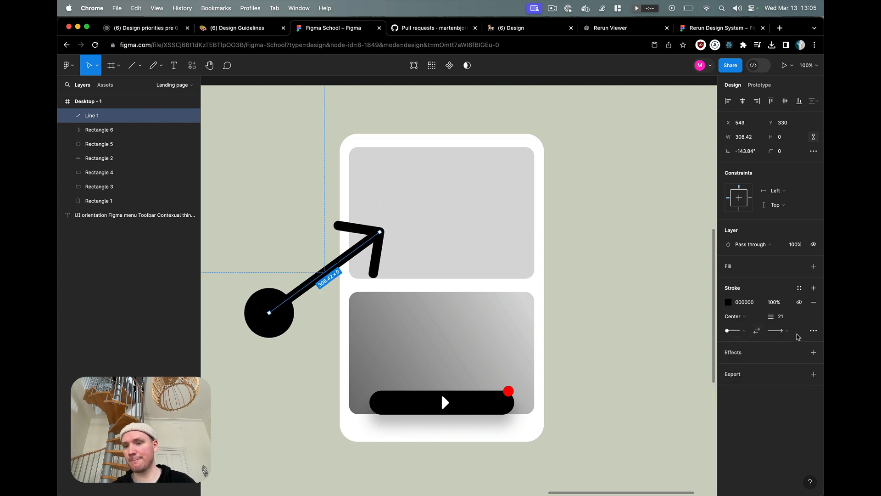
# Give the diagonal arrow line a dashed stroke with a dash length of 4.
pyautogui.click(813, 331)
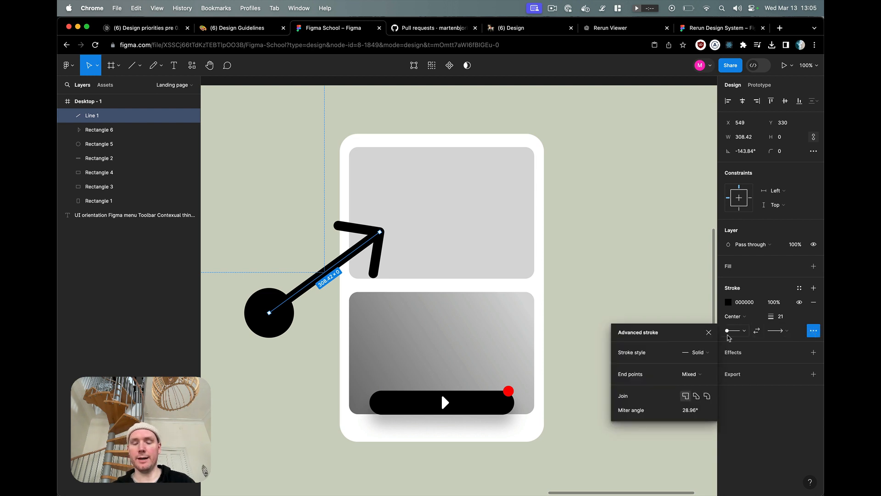
pyautogui.click(697, 372)
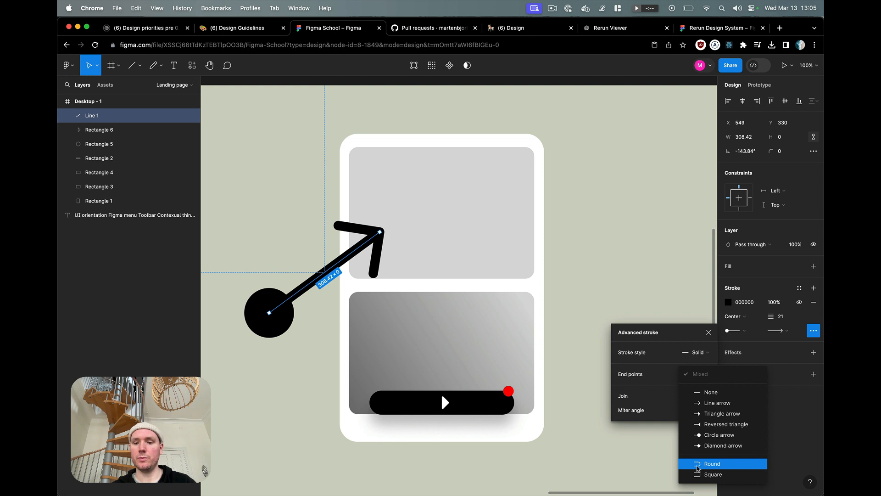
pyautogui.click(647, 366)
pyautogui.click(696, 352)
pyautogui.click(693, 363)
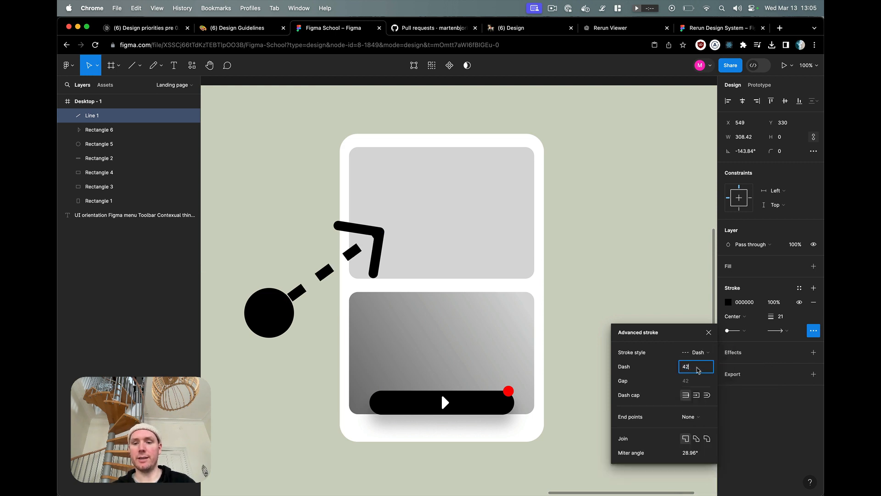
pyautogui.write('4')
pyautogui.press('Tab')
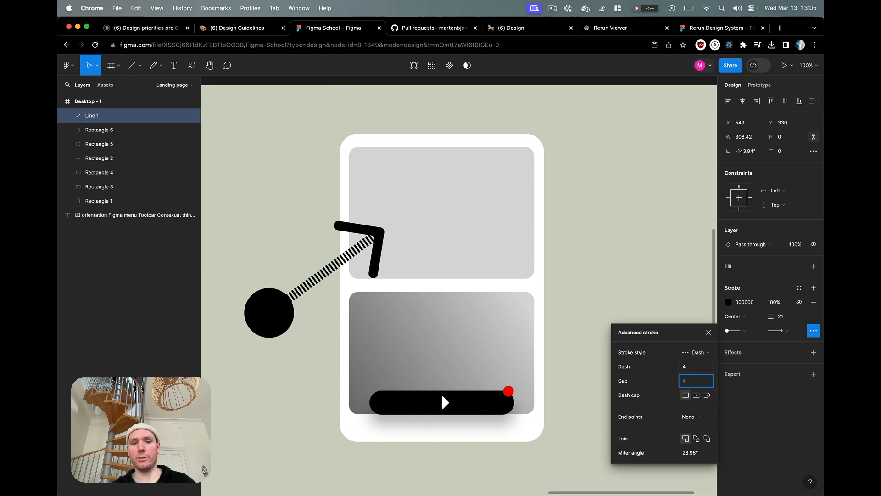
pyautogui.click(581, 239)
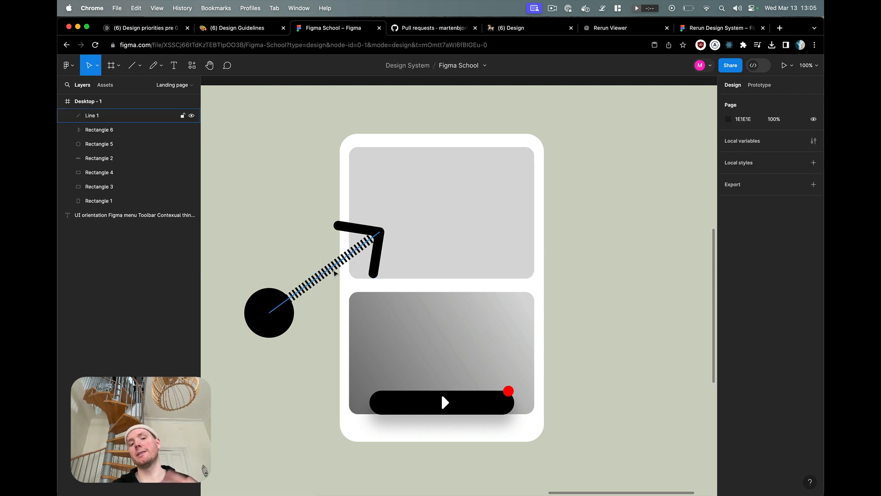
# Move the circle end of the dashed line upward so it is about 271 long, and set its stroke weight to 11.
pyautogui.click(335, 273)
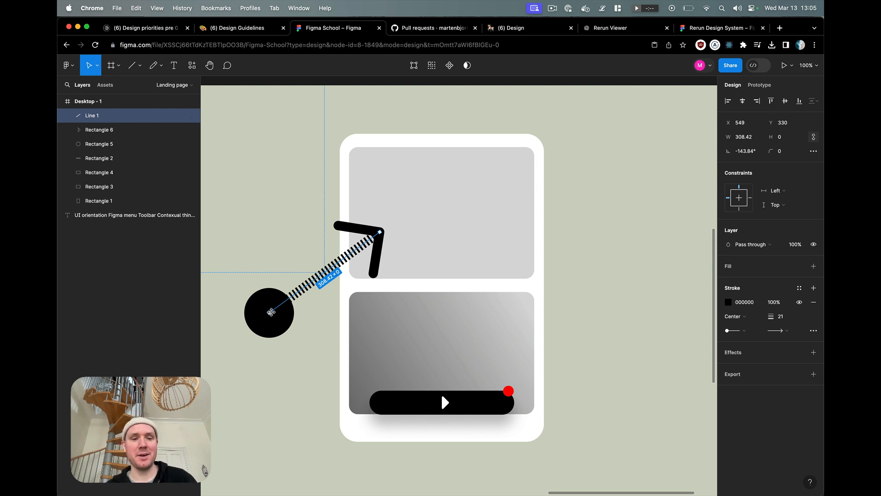
pyautogui.moveTo(269, 312); pyautogui.dragTo(261, 254)
pyautogui.click(783, 321)
pyautogui.hotkey('shift', 'Down')
pyautogui.hotkey('shift', 'Down')
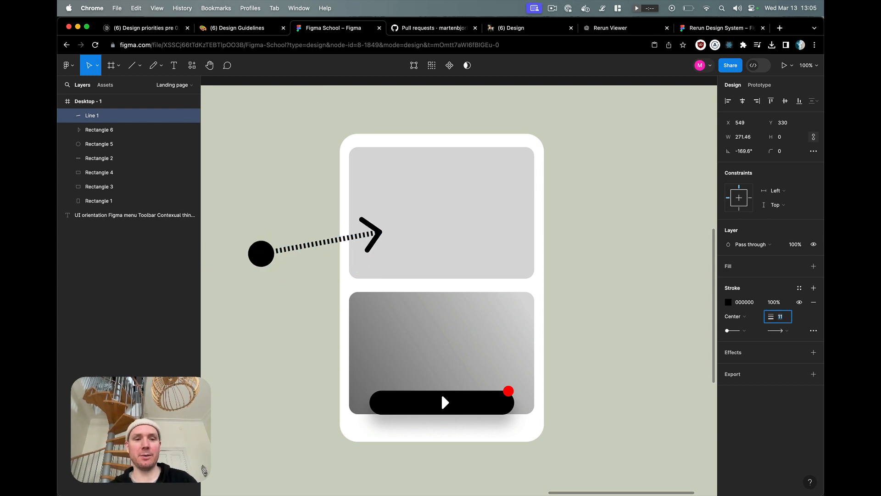
# Delete the dashed arrow line at the card's left edge.
pyautogui.click(325, 216)
pyautogui.click(327, 242)
pyautogui.press('Delete')
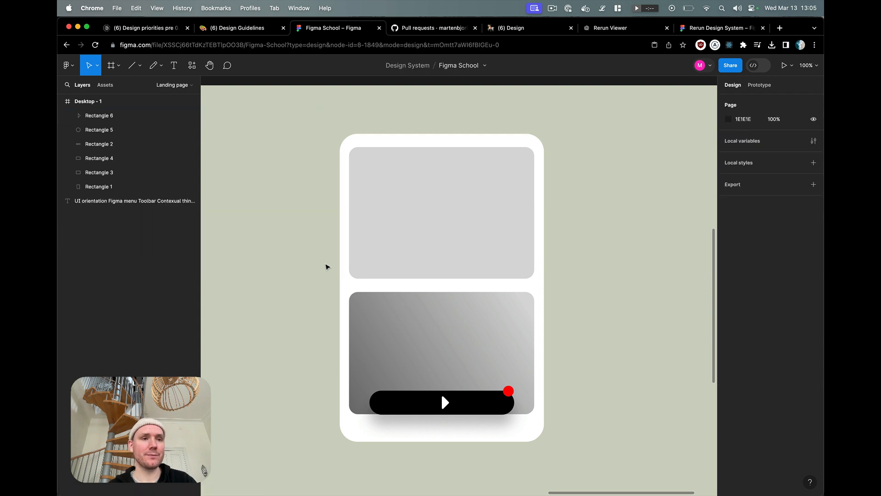
# Draw a diagonal arrow about 184 long beside the card's upper-left side, keeping Line arrow as its end point.
pyautogui.click(153, 65)
pyautogui.click(140, 65)
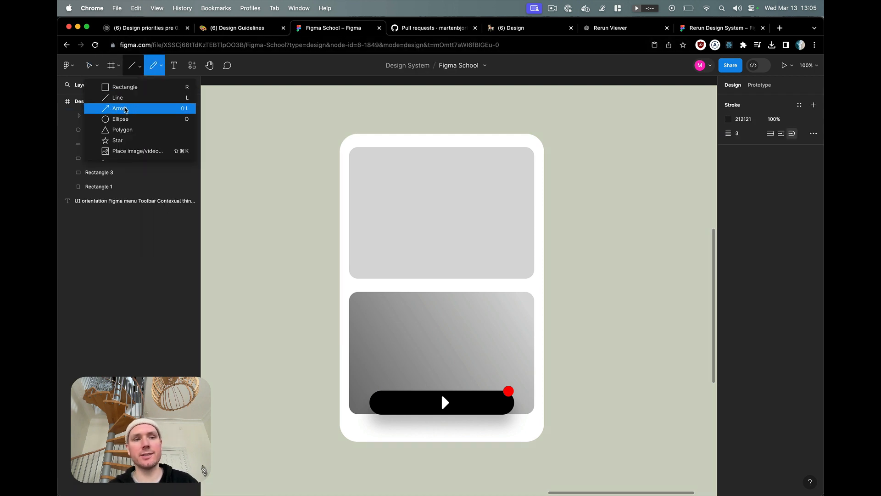
pyautogui.click(117, 110)
pyautogui.moveTo(264, 213); pyautogui.dragTo(329, 165)
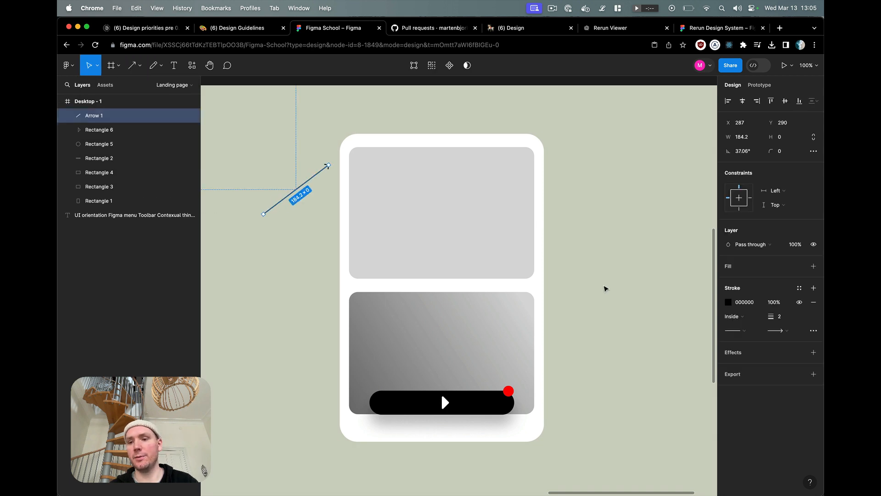
pyautogui.click(776, 331)
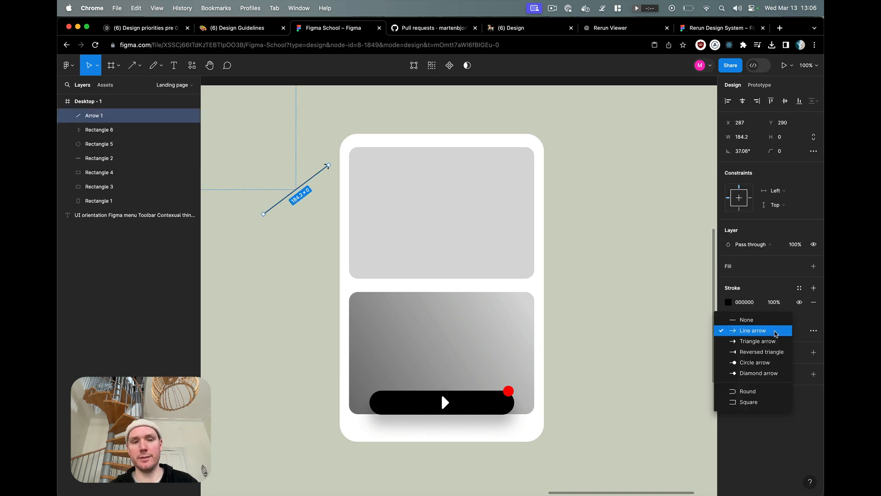
pyautogui.click(776, 330)
# Delete the thin diagonal arrow beside the card.
pyautogui.click(139, 66)
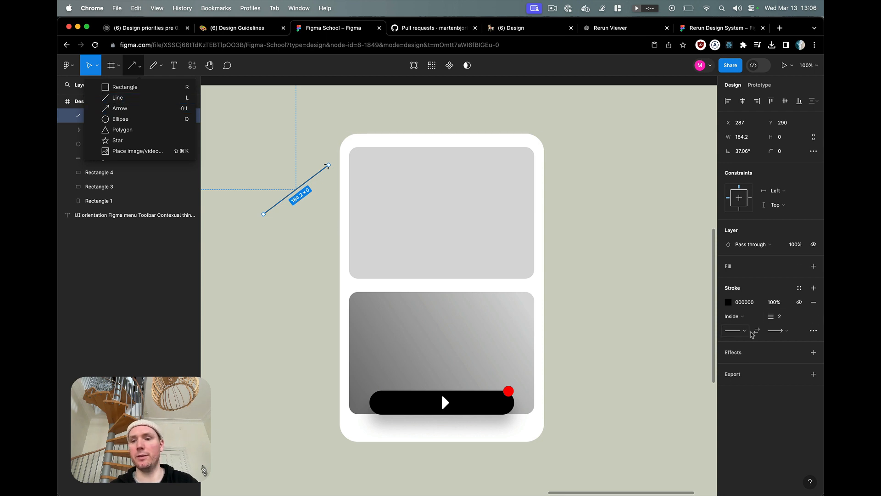
pyautogui.click(776, 330)
pyautogui.click(290, 210)
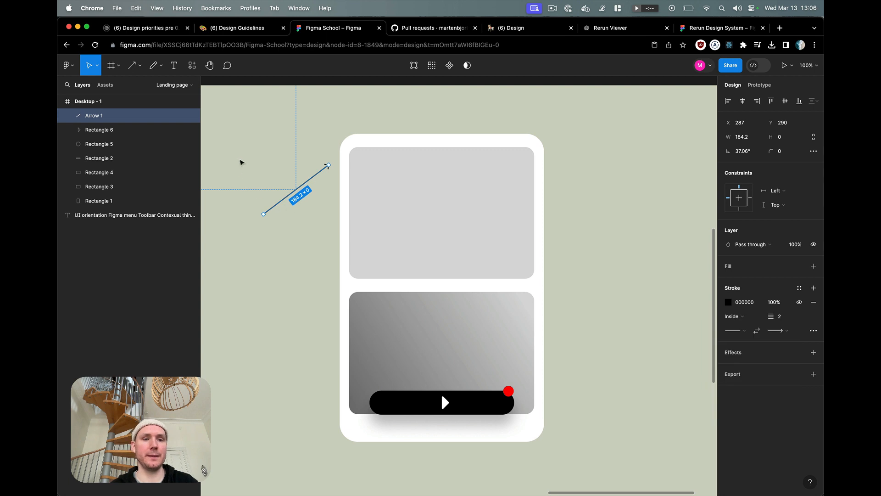
pyautogui.moveTo(239, 160); pyautogui.dragTo(323, 239)
pyautogui.press('BackSpace')
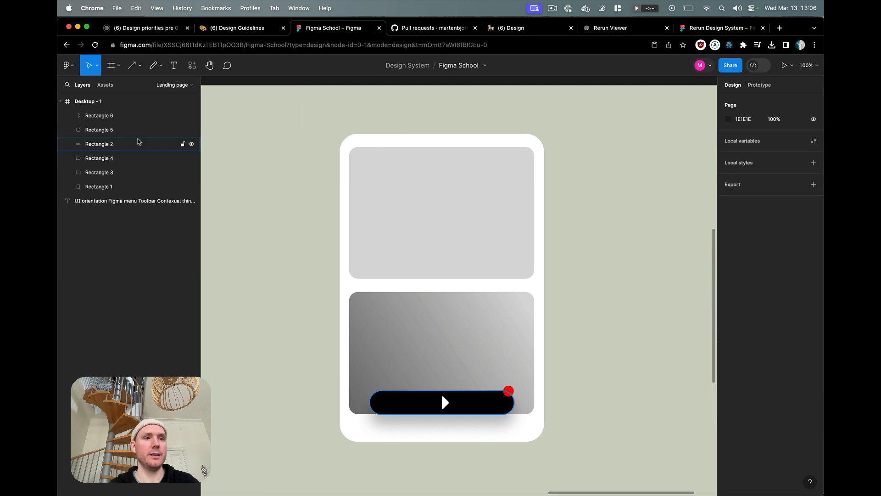
# Draw a wide ellipse about 921 by 249 across the upper part of the card and fill it with black.
pyautogui.click(138, 67)
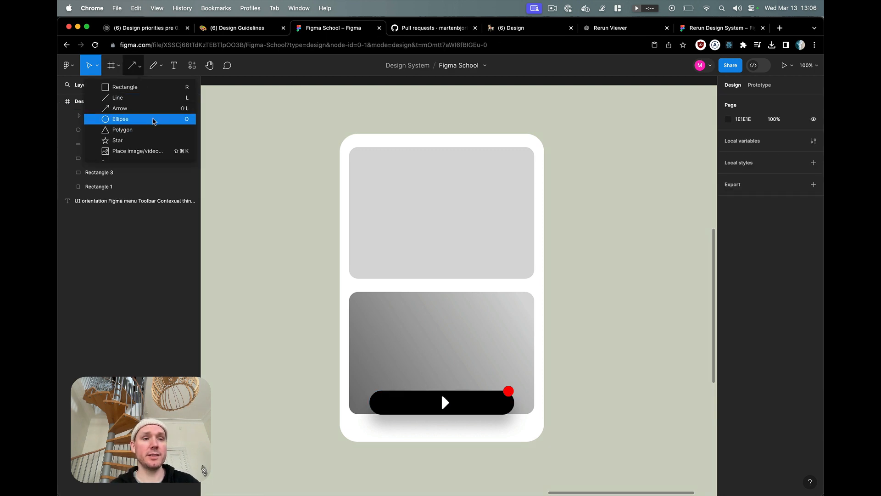
pyautogui.click(153, 119)
pyautogui.moveTo(243, 156); pyautogui.dragTo(652, 266)
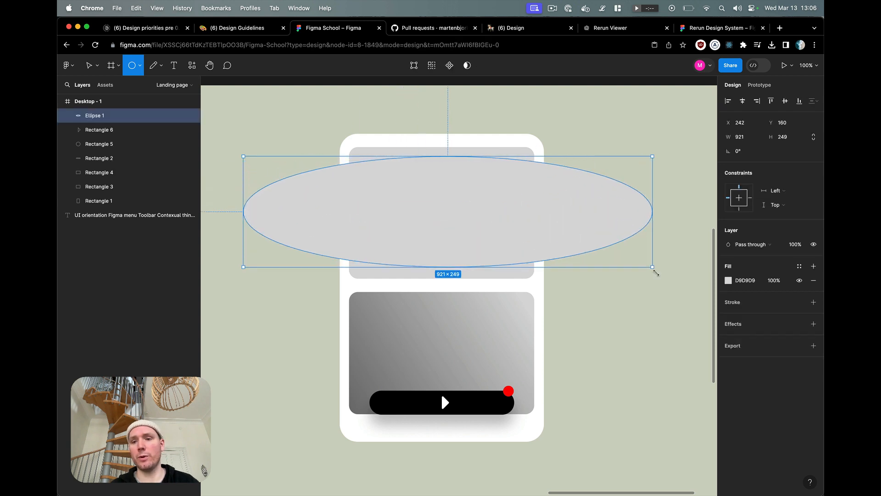
pyautogui.click(728, 280)
pyautogui.moveTo(660, 305); pyautogui.dragTo(607, 374)
pyautogui.click(584, 403)
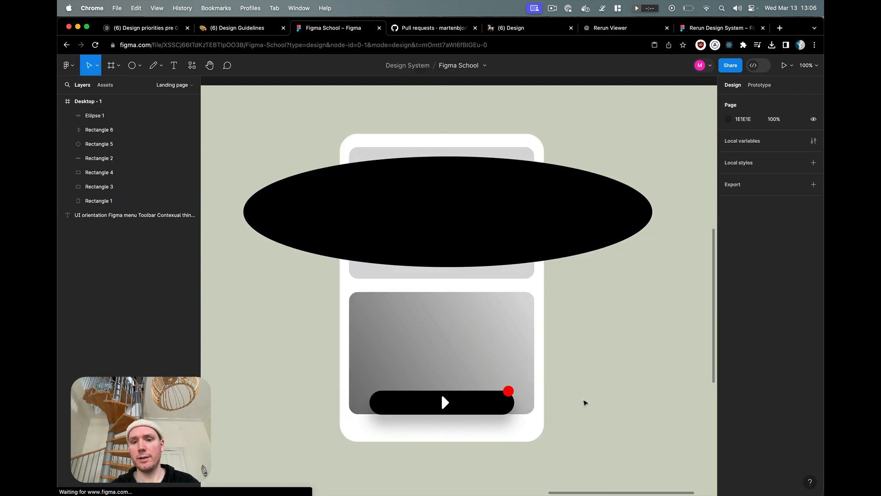
# Shift the black ellipse slightly down and to the right, and delete it.
pyautogui.click(576, 208)
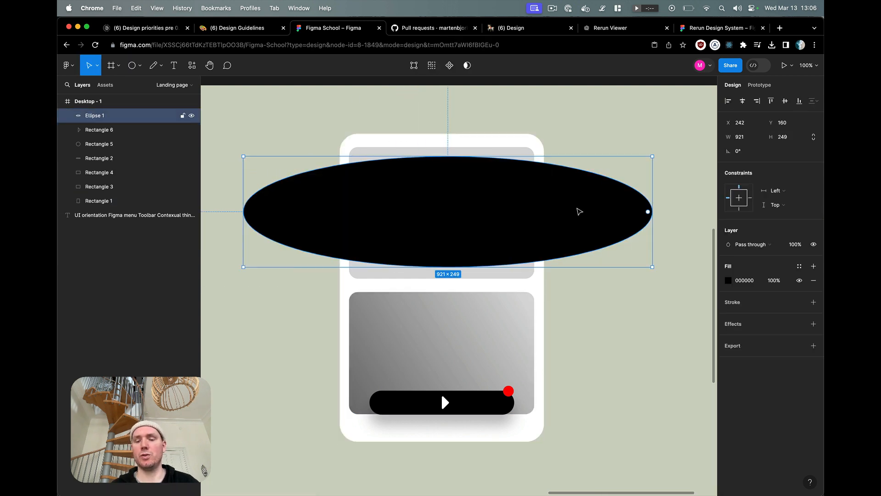
pyautogui.moveTo(576, 208); pyautogui.dragTo(589, 224)
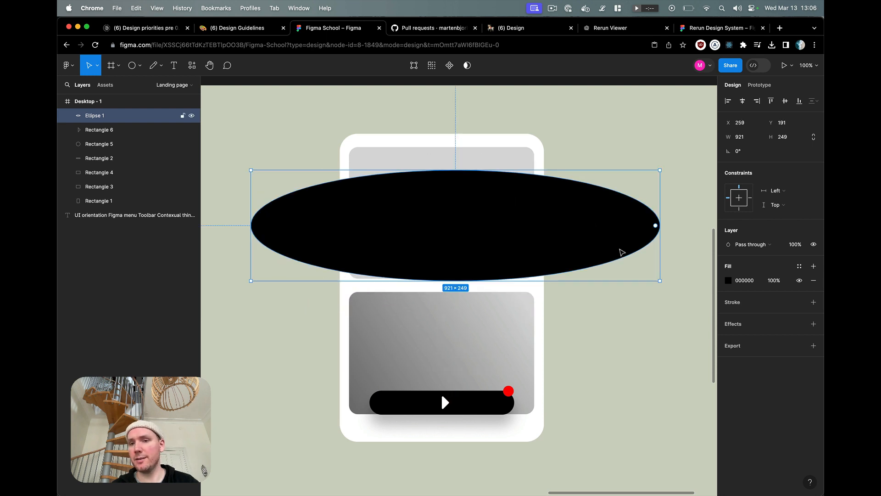
pyautogui.press('Delete')
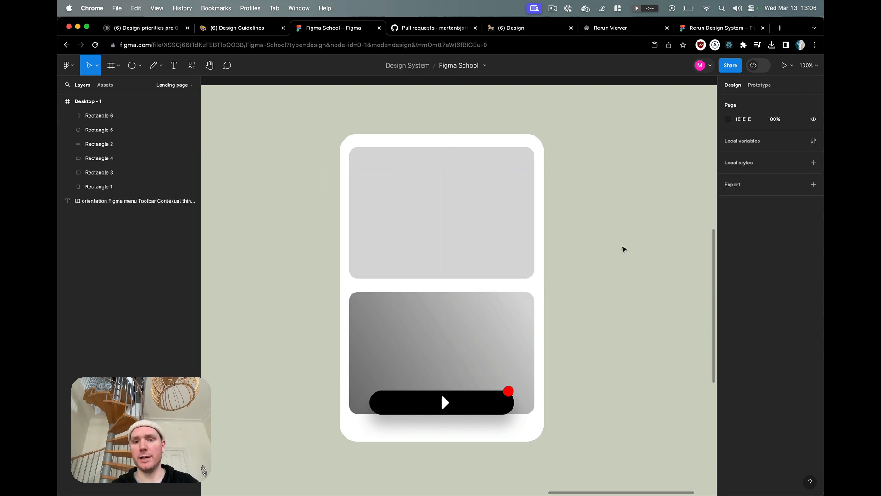
# Draw a square about 221 by 221 beside the card's upper-right side.
pyautogui.click(508, 391)
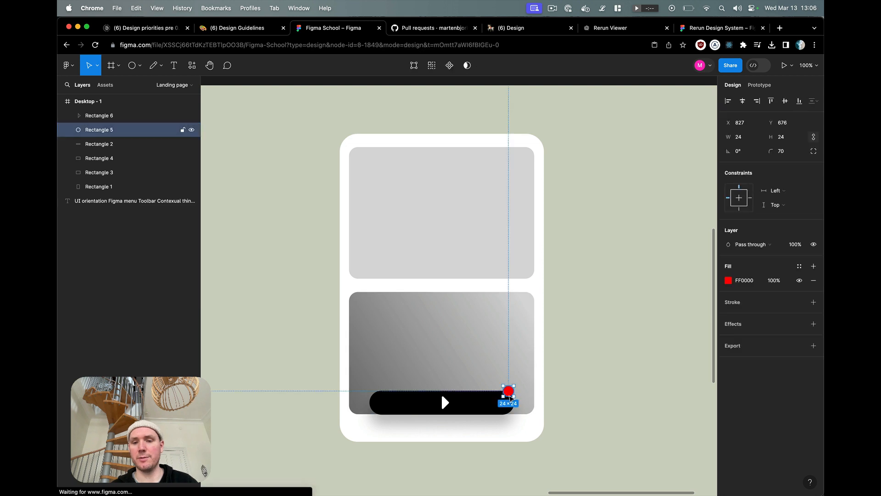
pyautogui.click(577, 232)
pyautogui.press('r')
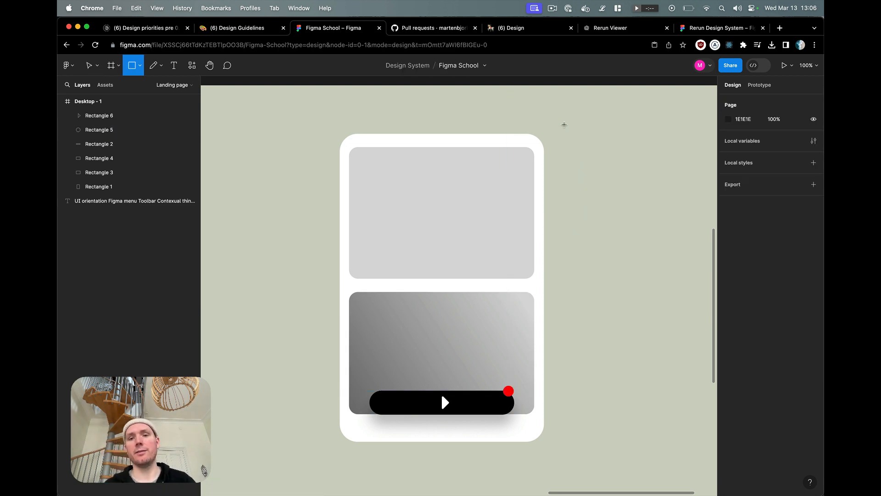
pyautogui.moveTo(563, 126); pyautogui.dragTo(652, 224)
# Round the square into a circle with a corner radius of 180.
pyautogui.click(782, 151)
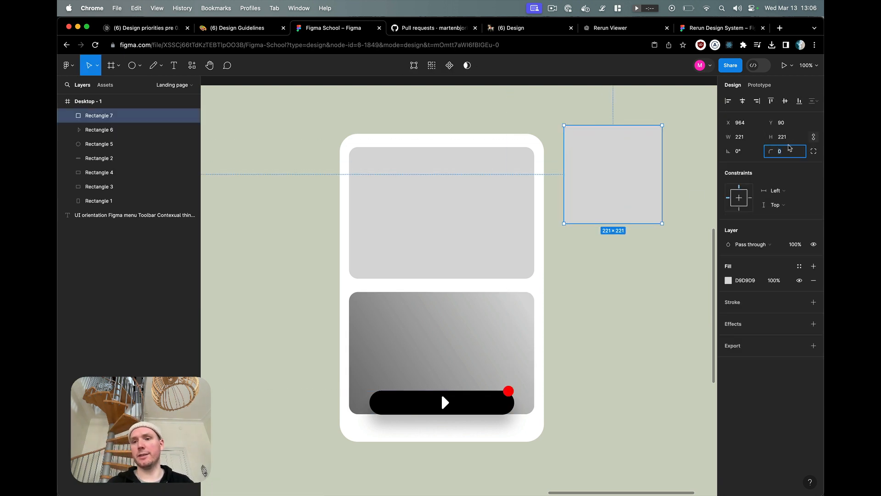
pyautogui.write('60')
pyautogui.press('Return')
pyautogui.hotkey('shift', 'Up')
pyautogui.hotkey('shift', 'Up')
pyautogui.hotkey('shift', 'Up')
pyautogui.hotkey('shift', 'Up')
pyautogui.hotkey('shift', 'Up')
pyautogui.hotkey('shift', 'Up')
pyautogui.hotkey('shift', 'Up')
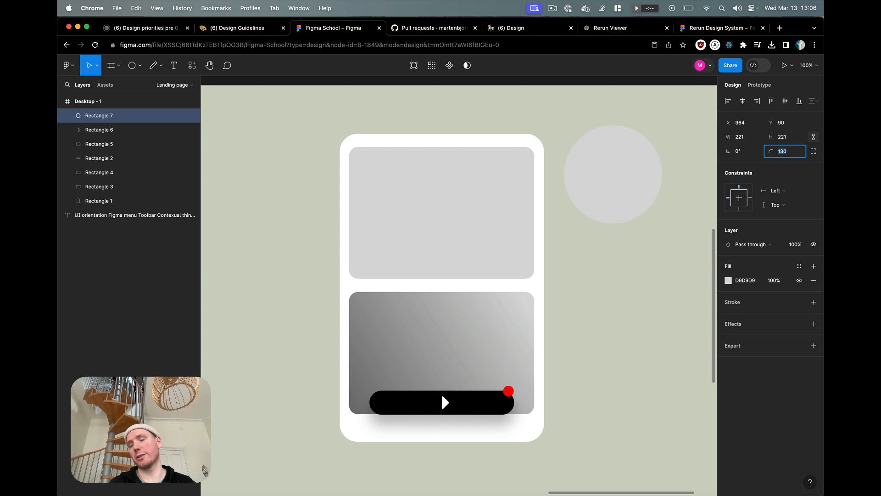
pyautogui.hotkey('shift', 'Up')
pyautogui.hotkey('shift', 'Up')
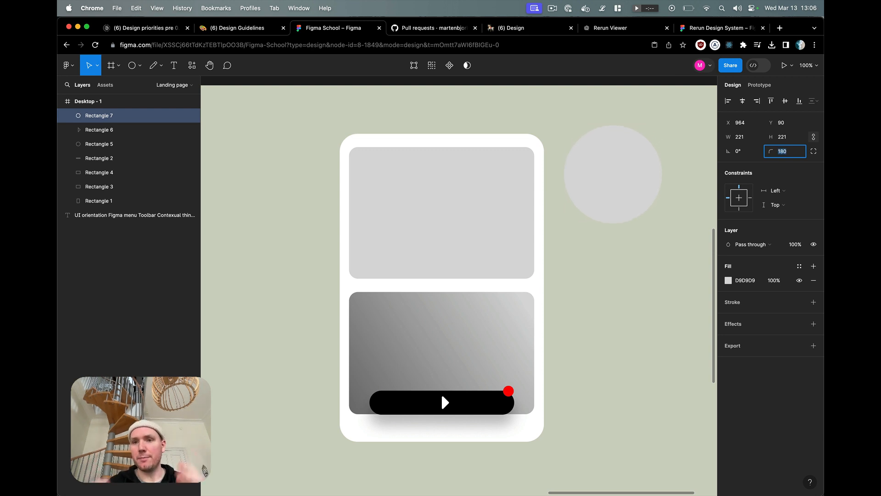
# Delete the grey circle made from the rounded square.
pyautogui.click(635, 255)
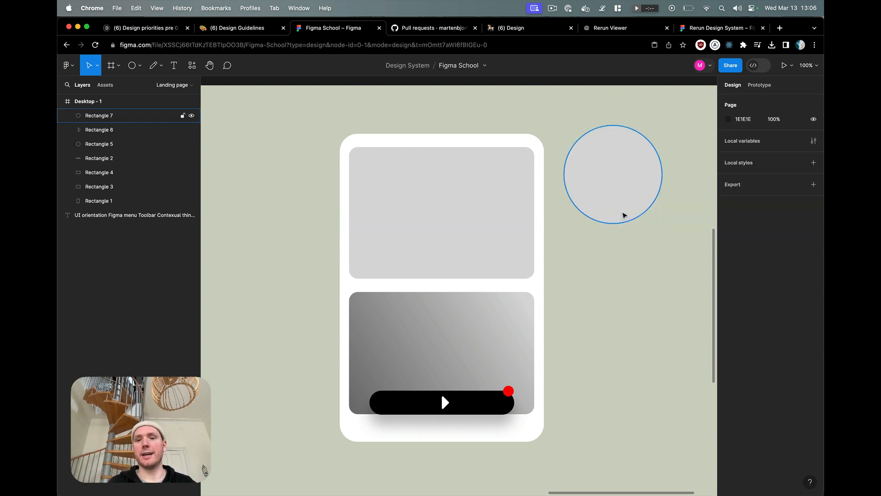
pyautogui.moveTo(624, 213); pyautogui.dragTo(629, 243)
pyautogui.press('BackSpace')
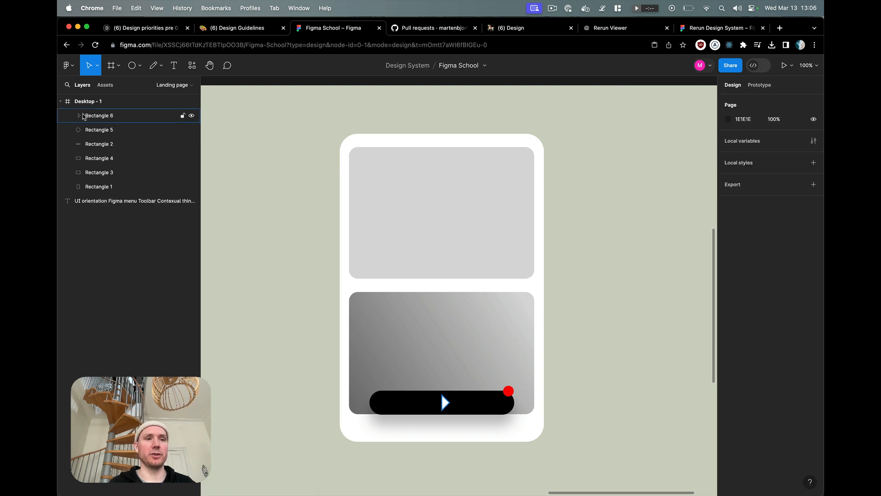
# Draw a small ellipse beside the card's upper-left side and delete it.
pyautogui.click(130, 71)
pyautogui.moveTo(235, 138); pyautogui.dragTo(303, 203)
pyautogui.press('BackSpace')
# Draw a polygon about 170 by 170 beside the card's upper-left corner and set its point count to 5.
pyautogui.click(140, 65)
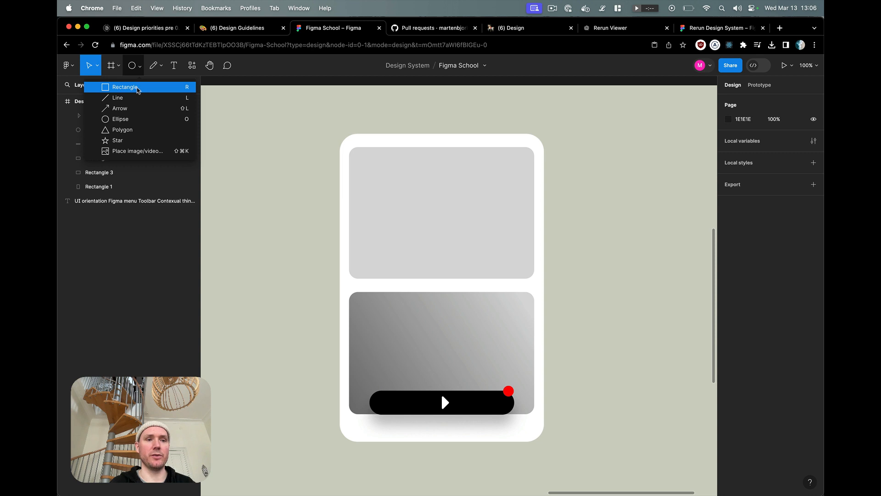
pyautogui.click(153, 130)
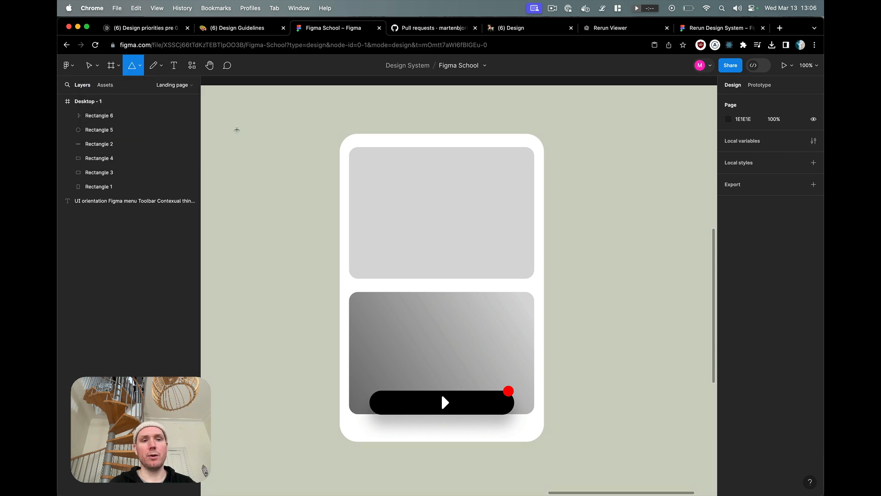
pyautogui.moveTo(236, 127); pyautogui.dragTo(295, 202)
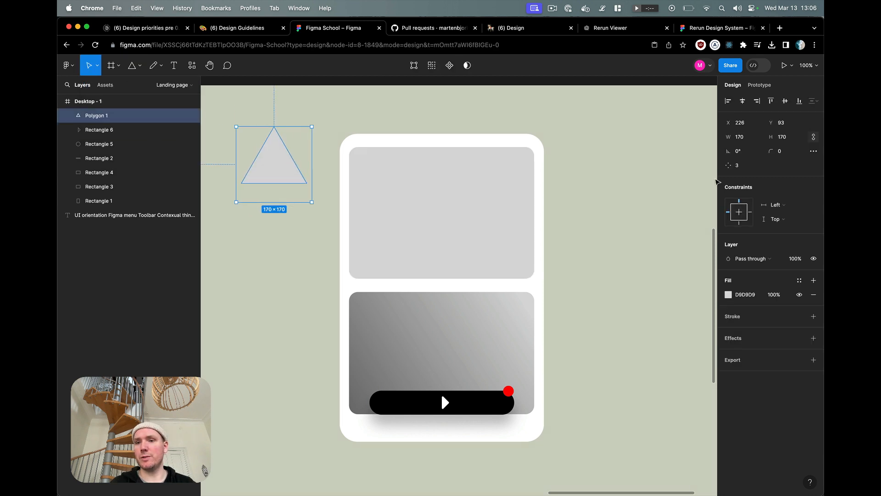
pyautogui.click(738, 165)
pyautogui.press('Up')
pyautogui.press('Up')
pyautogui.press('Up')
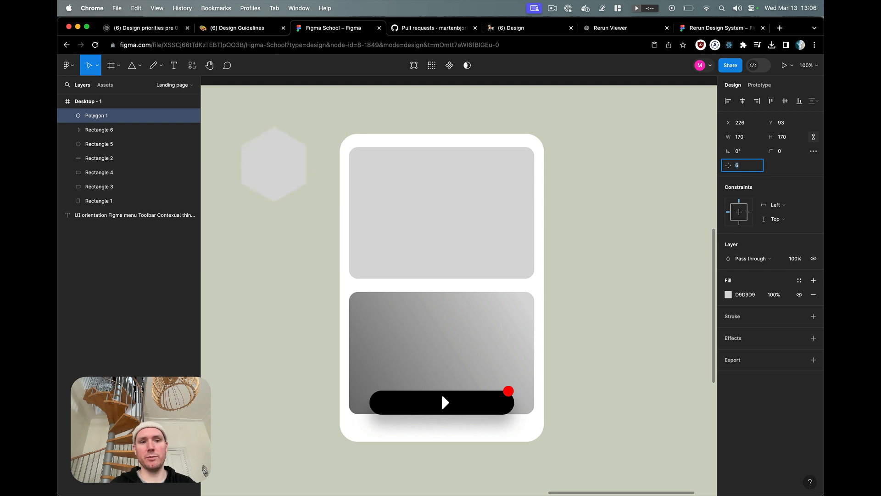
pyautogui.press('Down')
pyautogui.press('Escape')
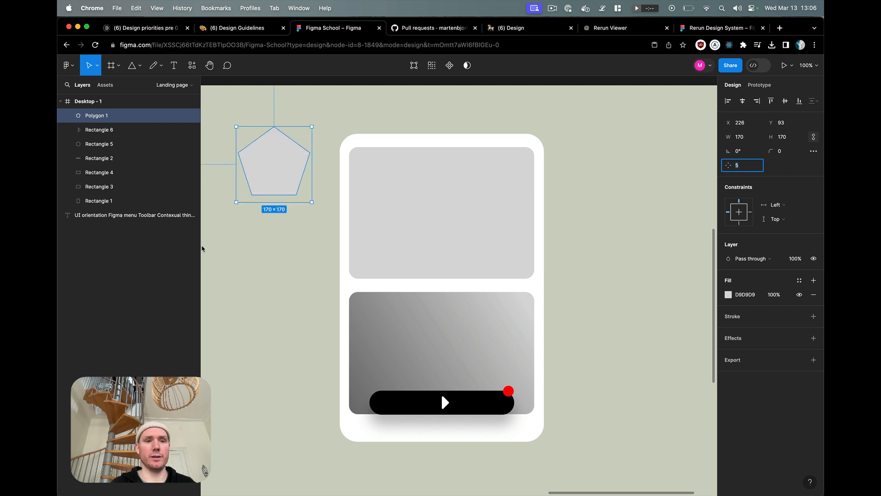
pyautogui.press('Escape')
# Fill the pentagon with black (000000) and delete it.
pyautogui.click(276, 177)
pyautogui.click(728, 294)
pyautogui.moveTo(683, 327); pyautogui.dragTo(580, 409)
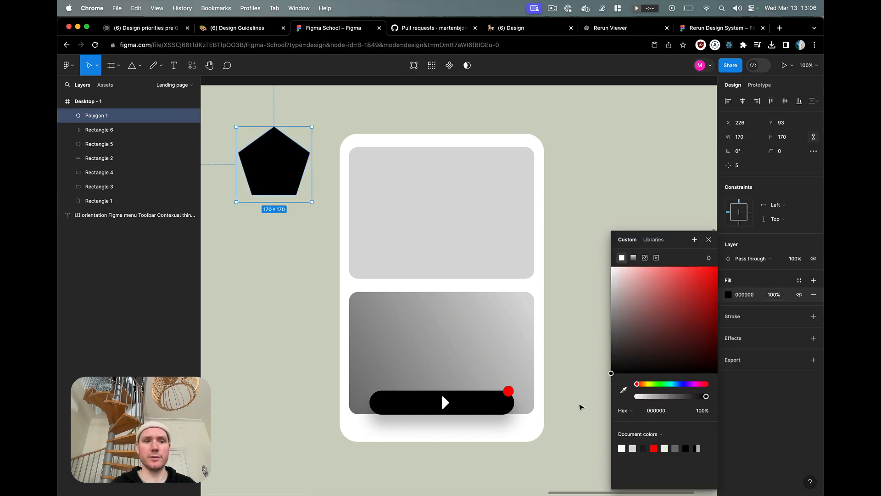
pyautogui.click(527, 411)
pyautogui.click(284, 198)
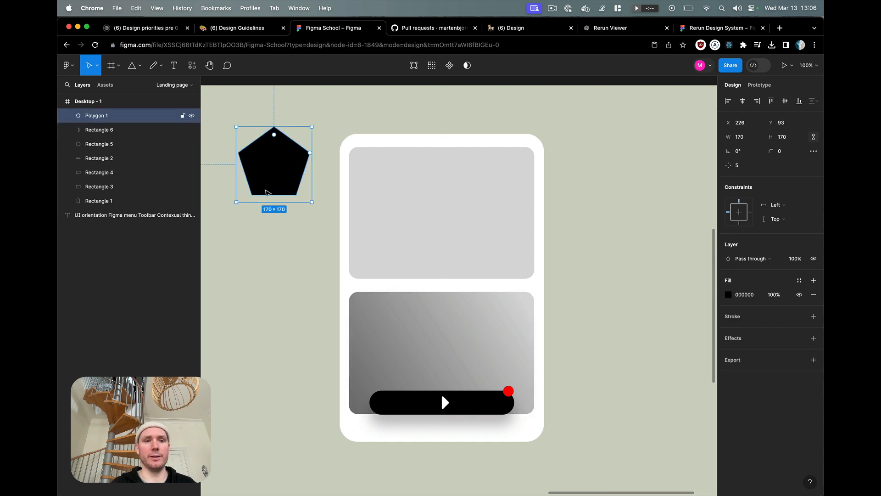
pyautogui.press('Delete')
# Draw a star about 110 by 110 beside the card's upper-left corner and fill it with black (000000).
pyautogui.click(138, 66)
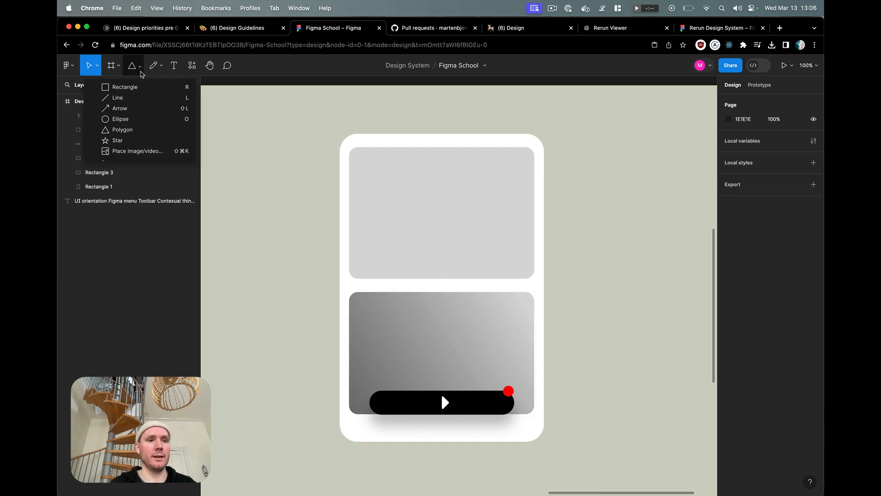
pyautogui.click(150, 141)
pyautogui.moveTo(269, 138); pyautogui.dragTo(317, 187)
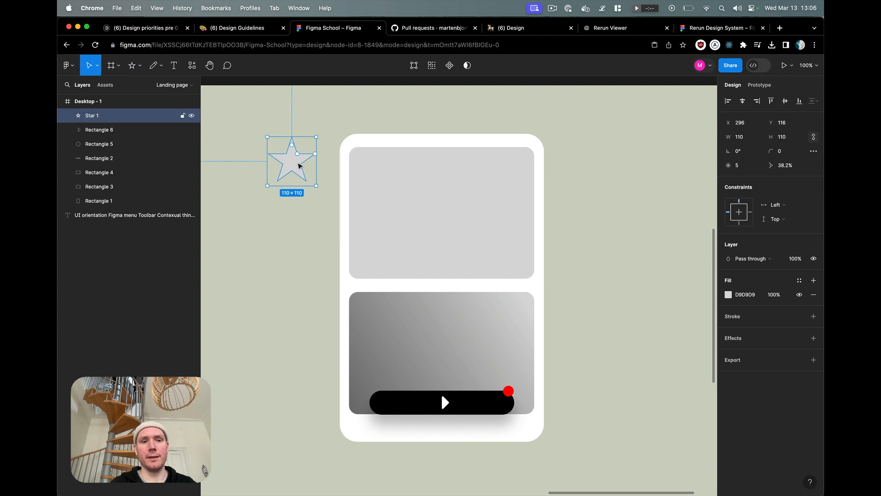
pyautogui.moveTo(299, 142)
pyautogui.mouseDown()
pyautogui.moveTo(414, 191)
pyautogui.moveTo(283, 169)
pyautogui.mouseUp()
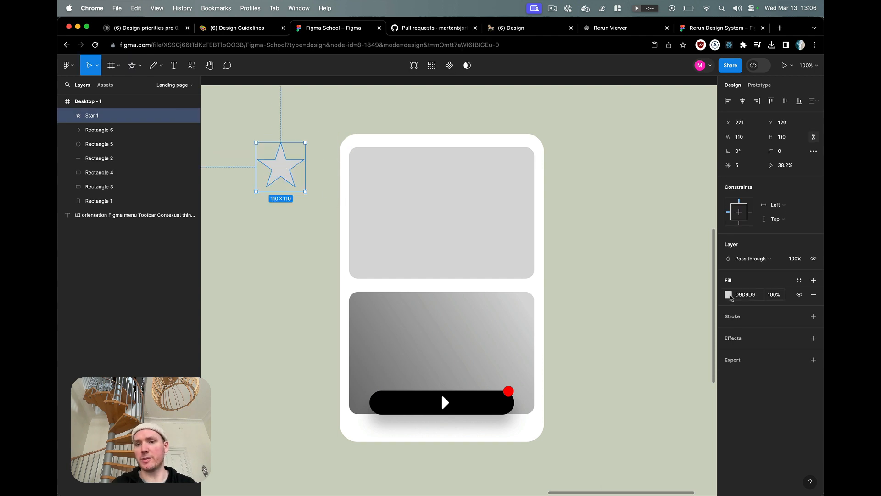
pyautogui.click(728, 294)
pyautogui.moveTo(640, 348); pyautogui.dragTo(608, 376)
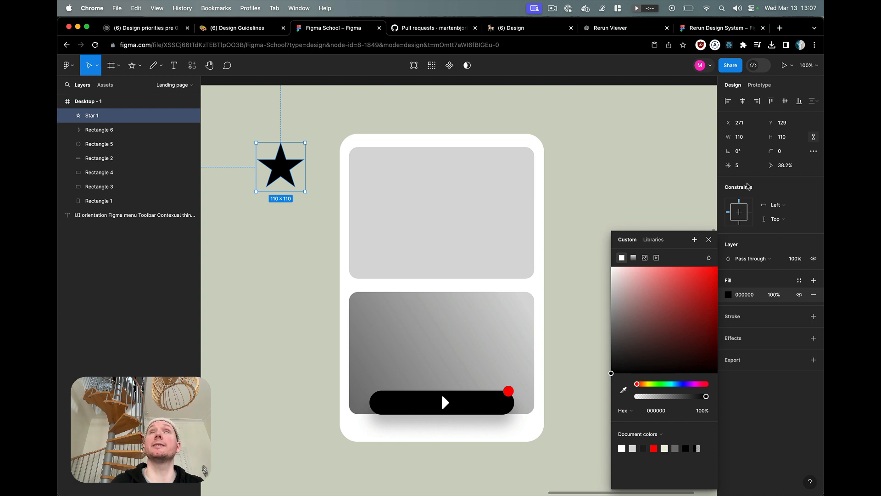
# Set the black star's point count to 10.
pyautogui.click(749, 169)
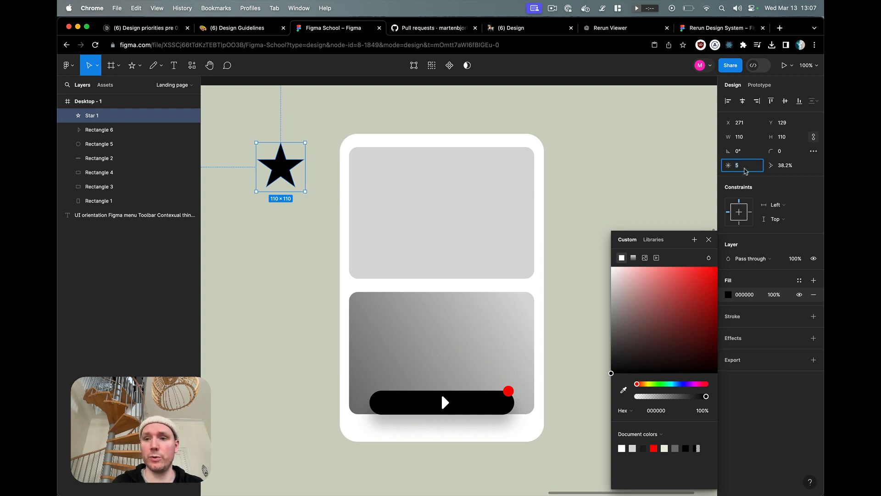
pyautogui.write('10')
pyautogui.press('Return')
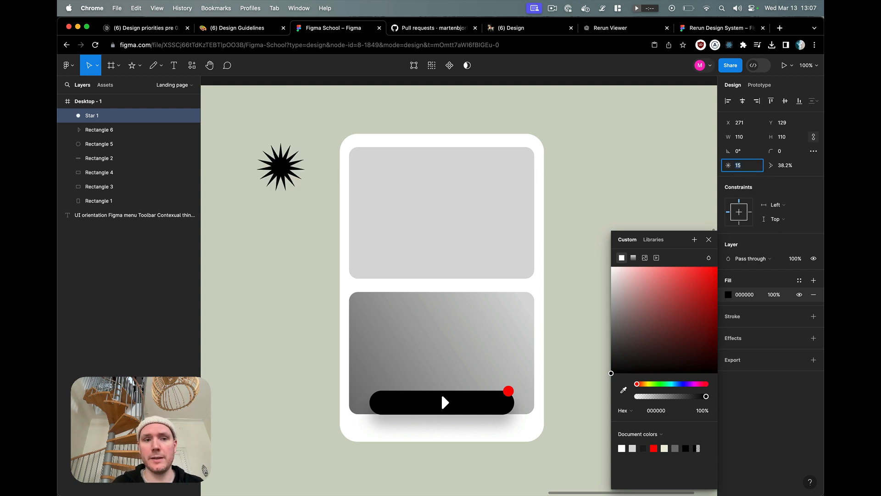
# Adjust the ten-point star's inner ratio to 70.2% so its spikes become shallow.
pyautogui.click(791, 169)
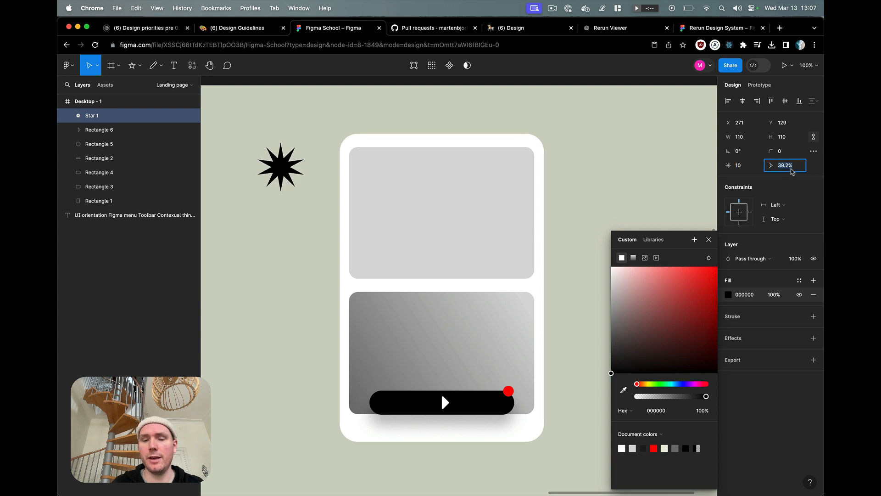
pyautogui.hotkey('shift', 'Up')
pyautogui.hotkey('shift', 'Up')
pyautogui.hotkey('shift', 'Up')
pyautogui.hotkey('shift', 'Up')
pyautogui.hotkey('shift', 'Up')
pyautogui.hotkey('shift', 'Down')
pyautogui.hotkey('shift', 'Down')
pyautogui.hotkey('shift', 'Down')
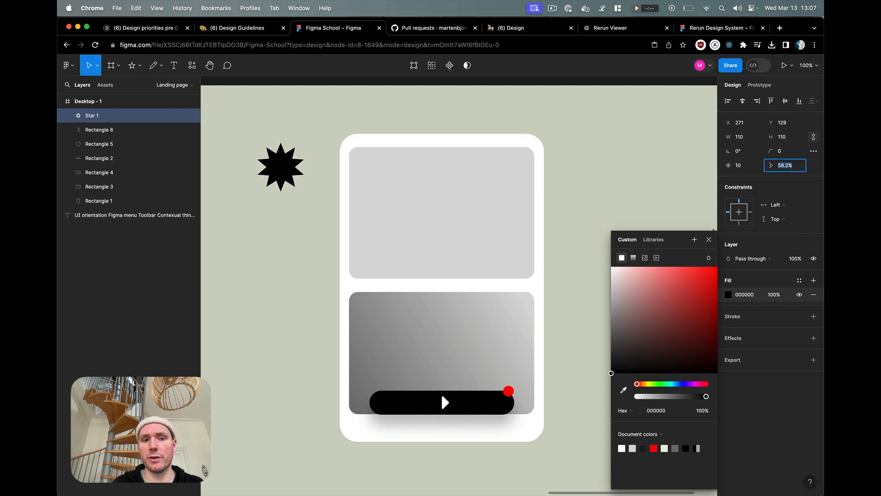
pyautogui.press('Up')
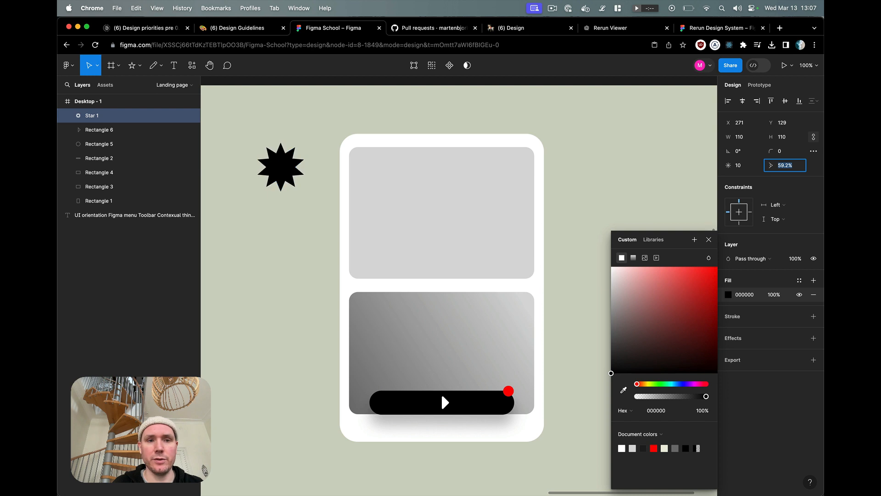
pyautogui.hotkey('shift', 'Up')
pyautogui.press('Up')
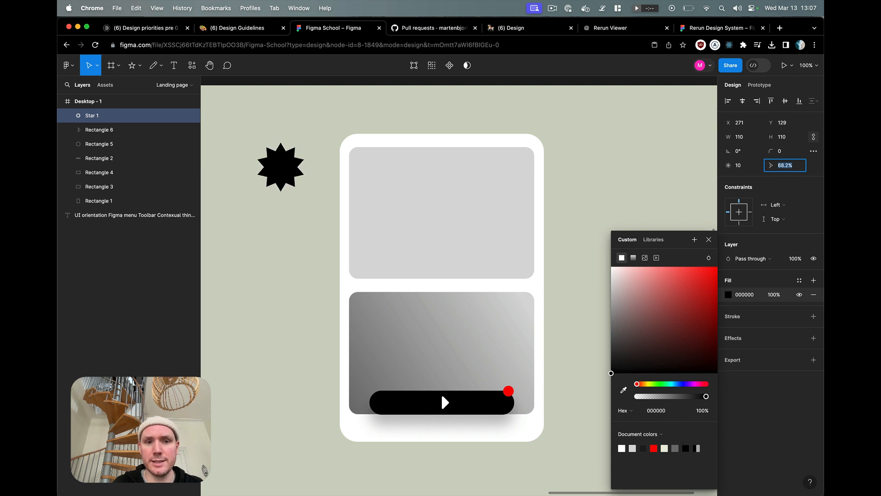
# Set the star's corner radius to 7 to round its teeth, and deselect it.
pyautogui.click(791, 151)
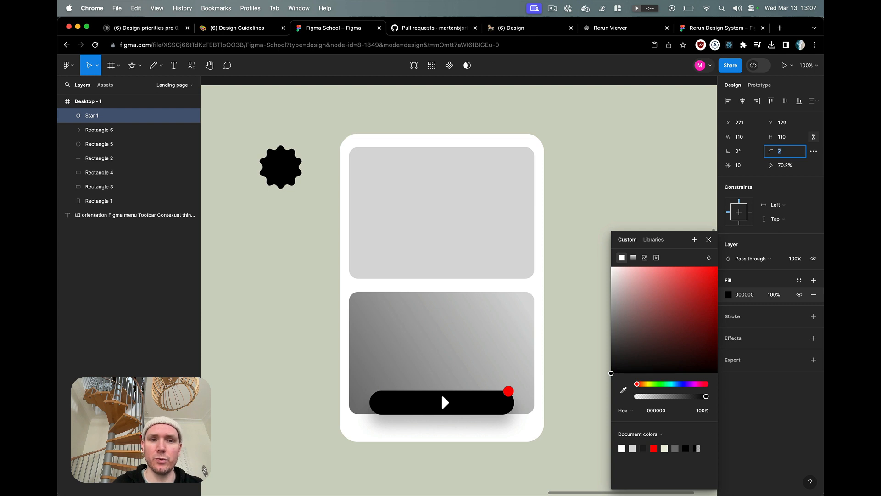
pyautogui.hscroll(1, 556, 177)
pyautogui.click(452, 143)
pyautogui.click(447, 125)
pyautogui.hscroll(-2, 446, 126)
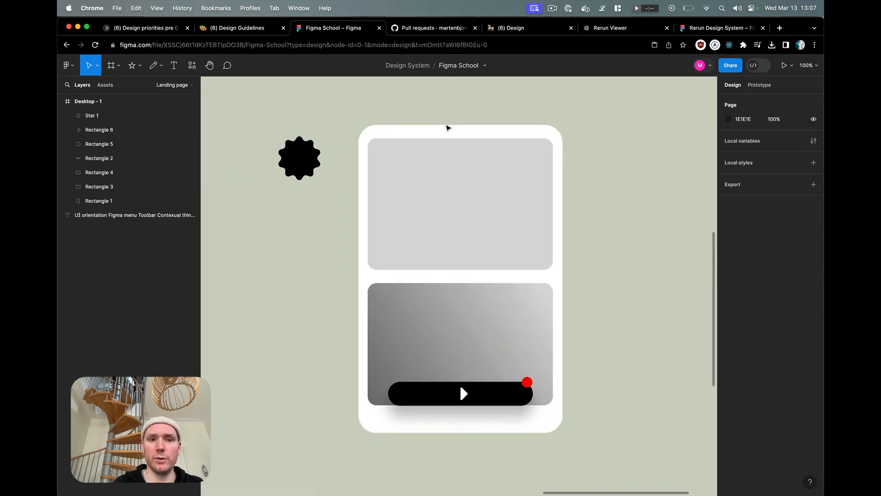
# Draw a square about 38 by 38 at the star's centre and set its corner radius to 30.
pyautogui.press('r')
pyautogui.moveTo(291, 150); pyautogui.dragTo(308, 166)
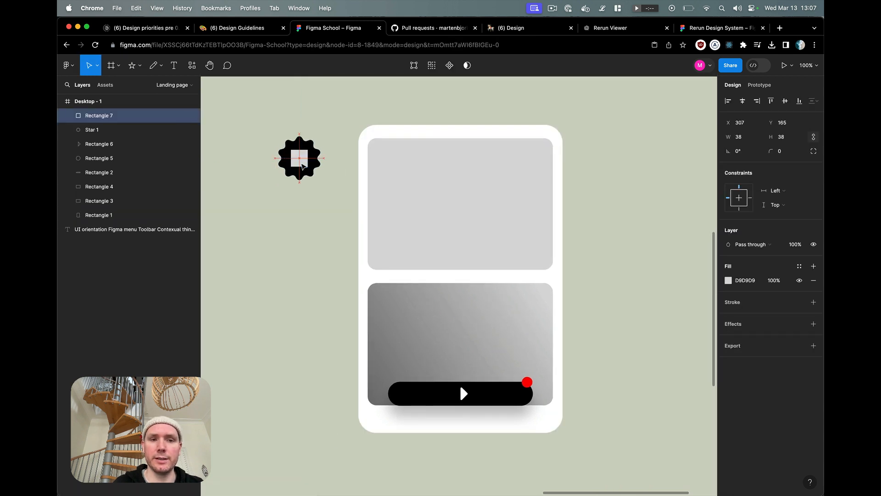
pyautogui.click(780, 151)
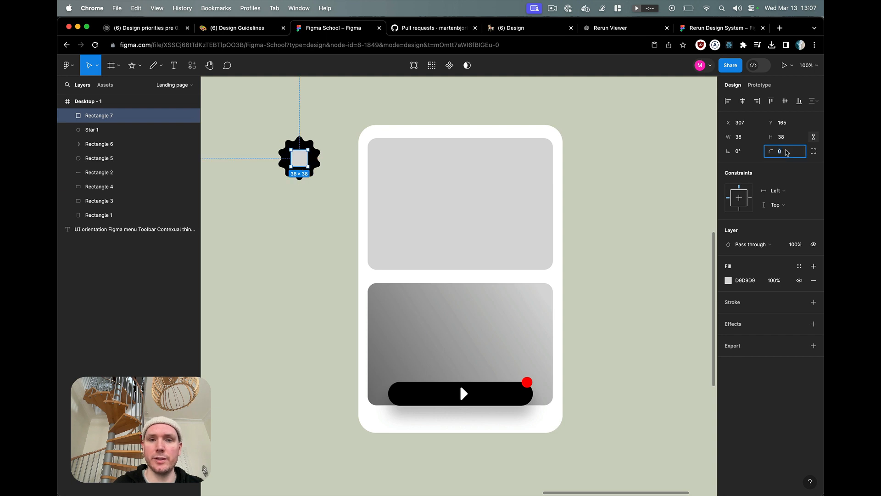
pyautogui.write('30')
pyautogui.press('Return')
# Fill the small centre circle with the frame's background colour sampled from the canvas, completing a gear shape.
pyautogui.click(728, 280)
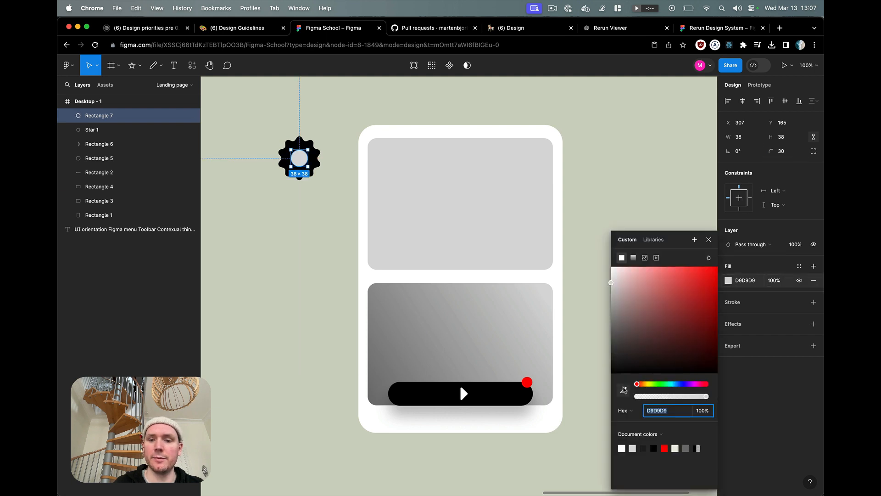
pyautogui.click(623, 389)
pyautogui.click(588, 215)
pyautogui.click(589, 215)
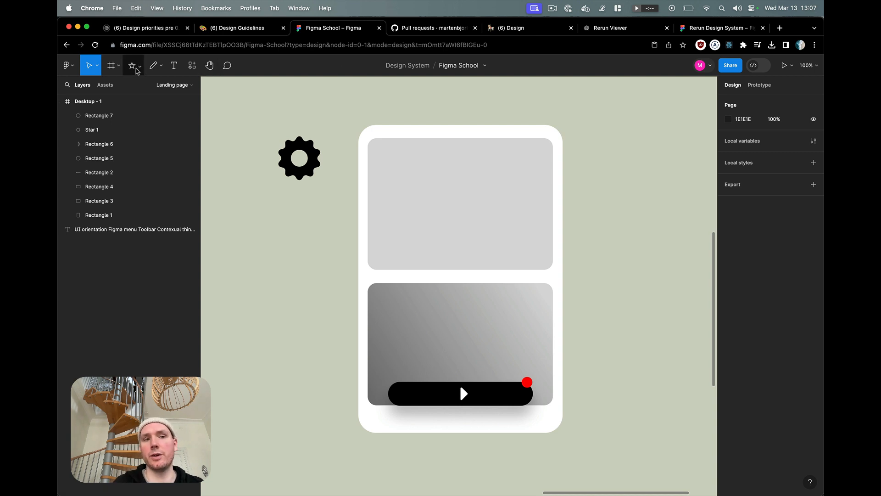
# Select both the star and the centre circle of the gear and delete them.
pyautogui.click(290, 143)
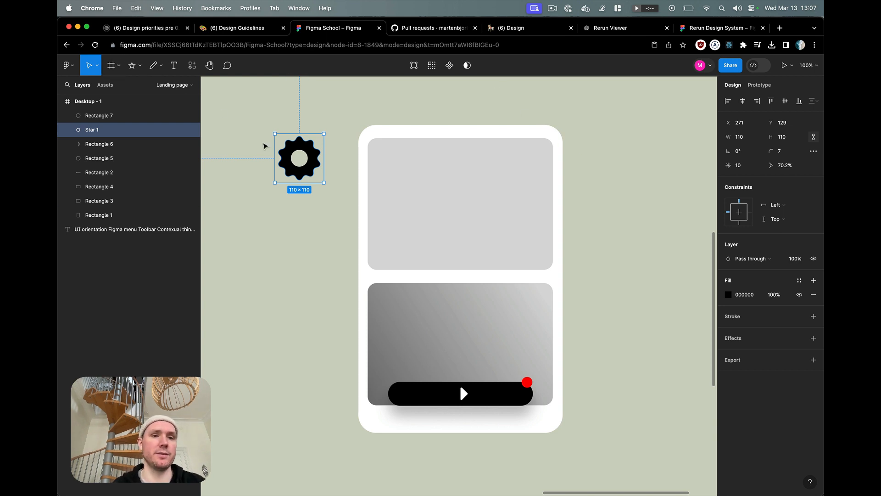
pyautogui.click(246, 117)
pyautogui.moveTo(246, 117); pyautogui.dragTo(303, 199)
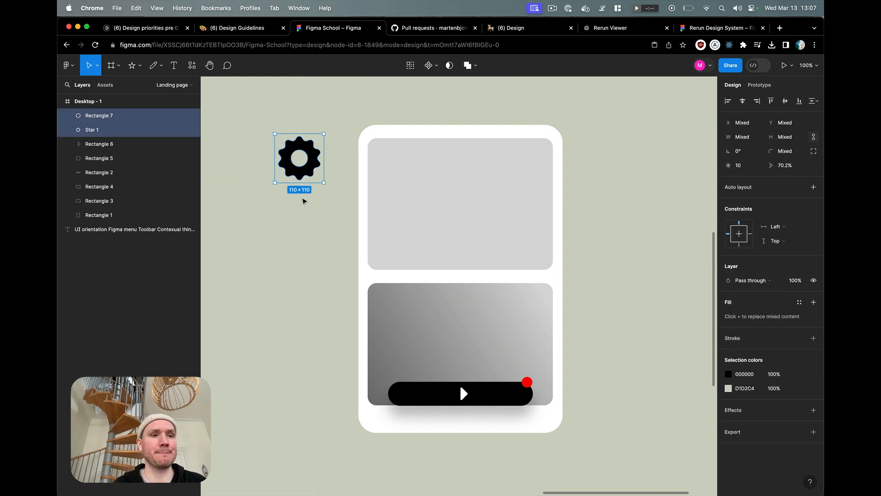
pyautogui.press('Delete')
pyautogui.click(142, 66)
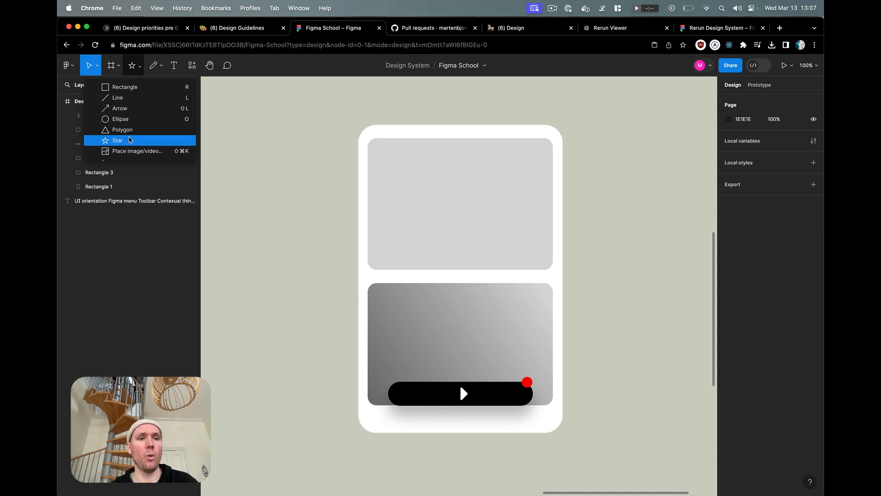
pyautogui.click(258, 134)
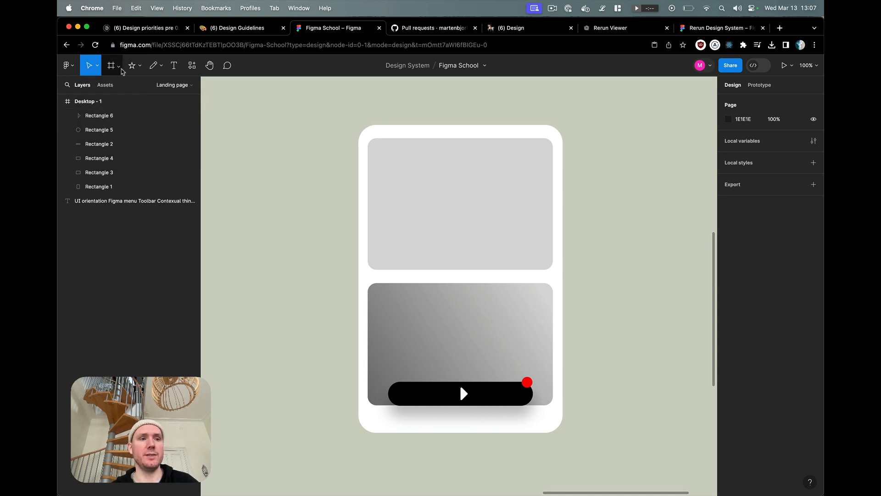
pyautogui.click(119, 66)
pyautogui.click(119, 68)
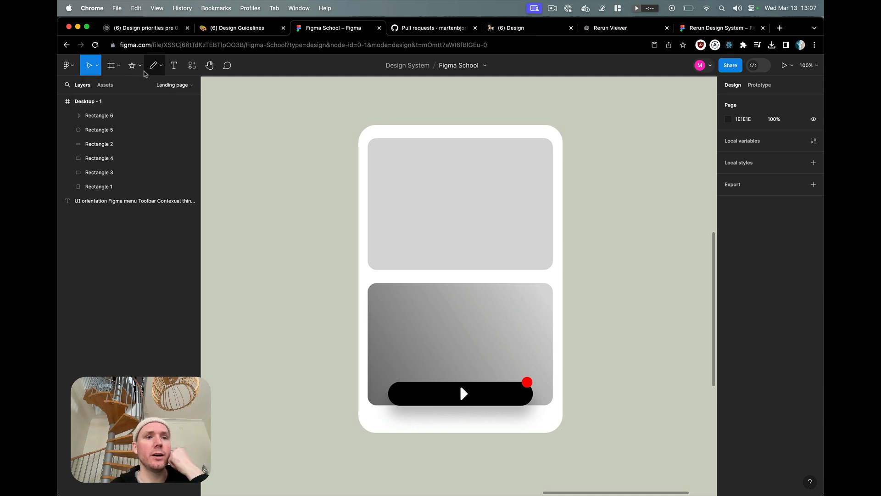
# Draw a rectangle about 161 by 205 in the empty area beside the card's upper-left corner.
pyautogui.click(139, 66)
pyautogui.click(117, 86)
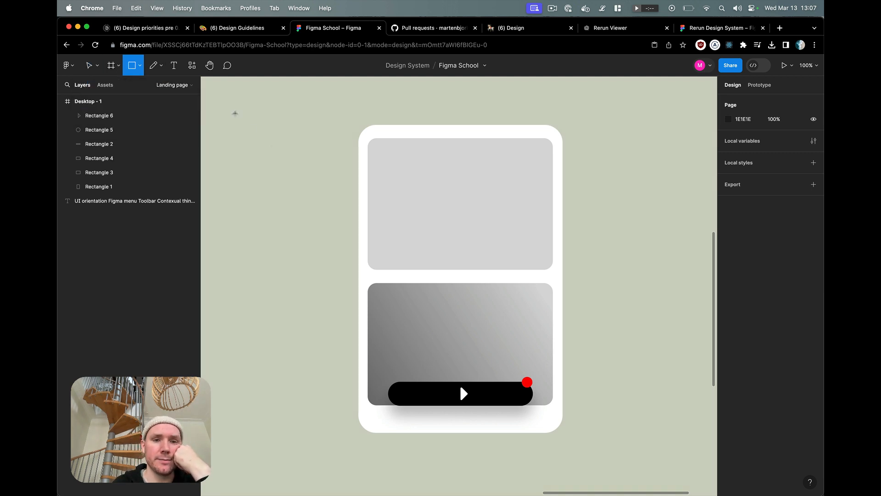
pyautogui.moveTo(235, 113); pyautogui.dragTo(305, 201)
# Select all the shapes that make up the card and delete them.
pyautogui.moveTo(343, 122); pyautogui.dragTo(527, 490)
pyautogui.scroll(-2, 590, 462)
pyautogui.press('Delete')
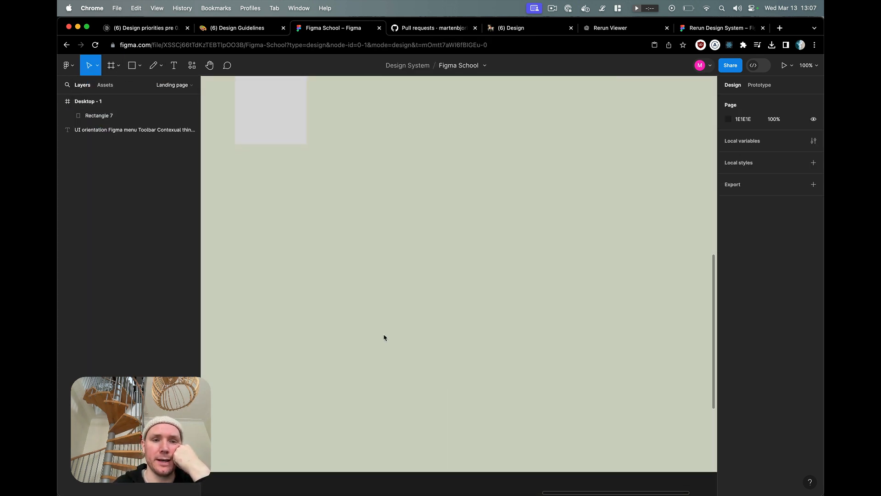
# Fill the grey rectangle with black (000000) and enlarge it from its lower-right corner to about 544 high.
pyautogui.scroll(5, 490, 397)
pyautogui.click(342, 196)
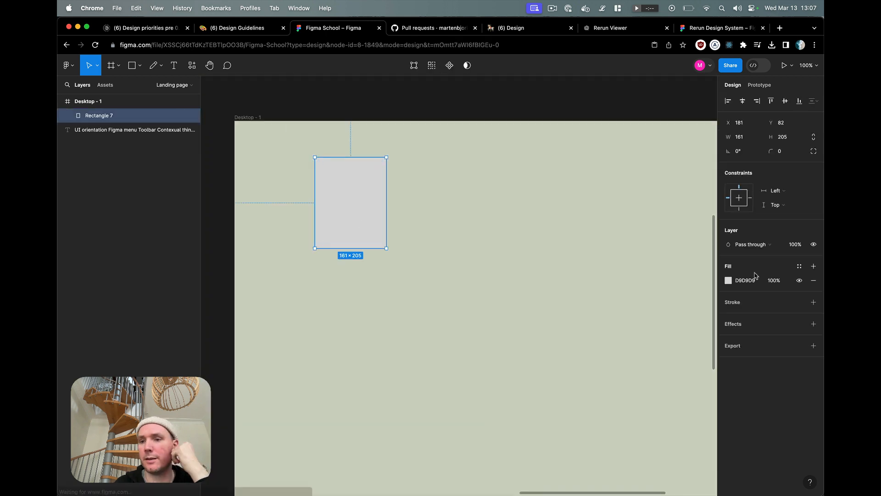
pyautogui.click(728, 280)
pyautogui.moveTo(659, 322); pyautogui.dragTo(527, 412)
pyautogui.click(527, 413)
pyautogui.click(364, 226)
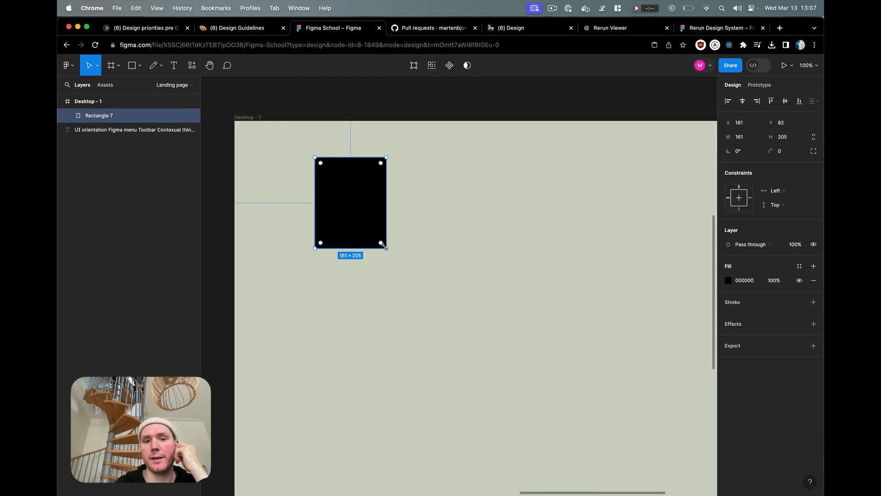
pyautogui.moveTo(384, 247); pyautogui.dragTo(544, 399)
pyautogui.click(550, 303)
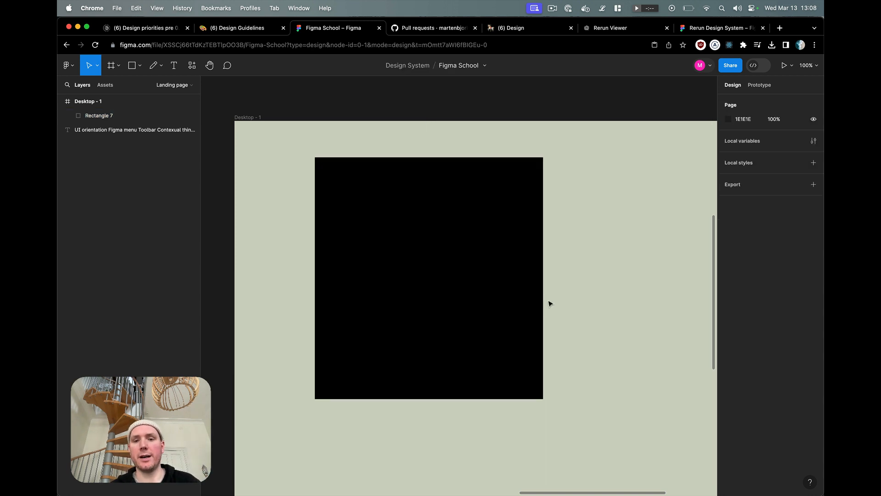
# Draw a second rectangle about 329 by 310 overlapping the right edge of the black one.
pyautogui.press('r')
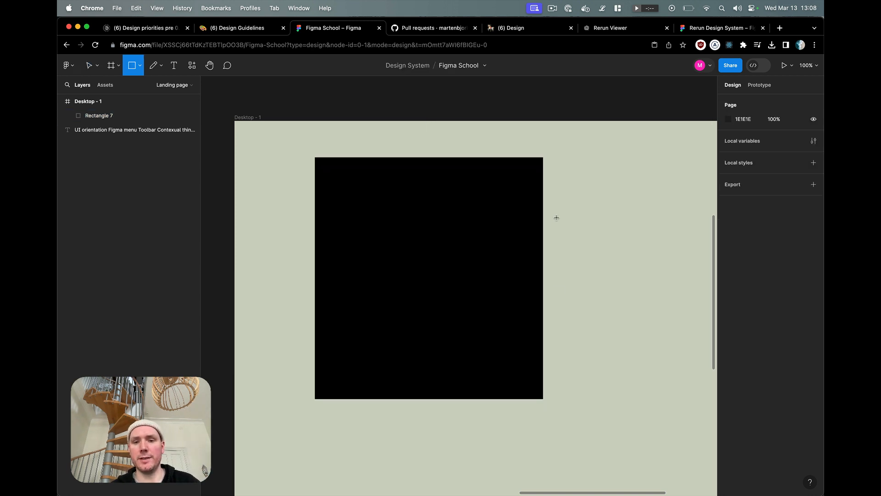
pyautogui.moveTo(557, 218)
pyautogui.mouseDown()
pyautogui.moveTo(407, 354)
pyautogui.moveTo(452, 321)
pyautogui.moveTo(447, 294)
pyautogui.mouseUp()
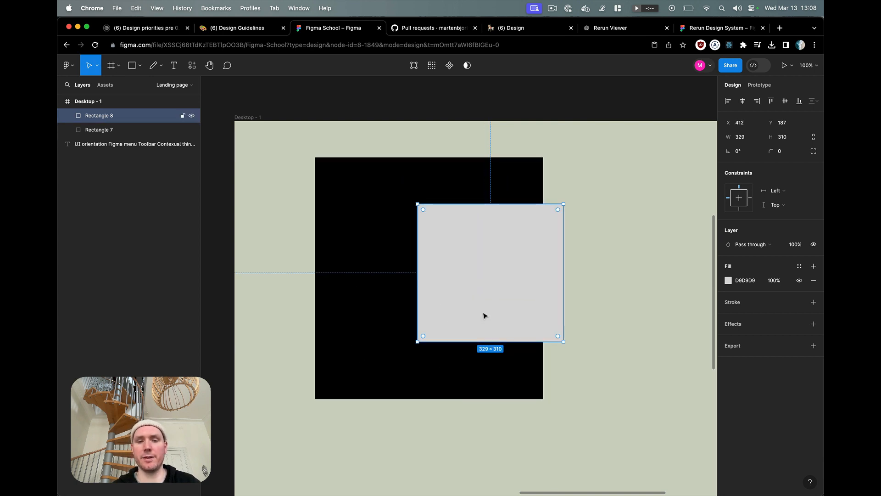
# Select the black and grey rectangles and combine them with Union selection.
pyautogui.moveTo(590, 152); pyautogui.dragTo(485, 247)
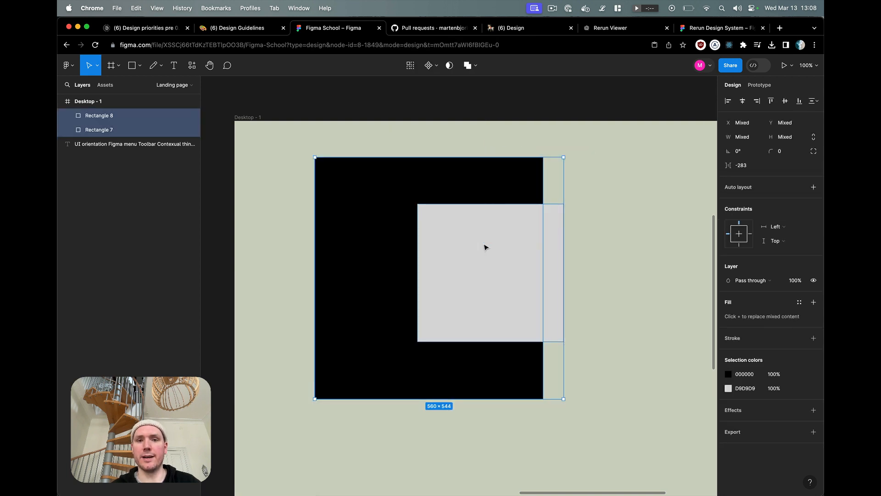
pyautogui.click(476, 67)
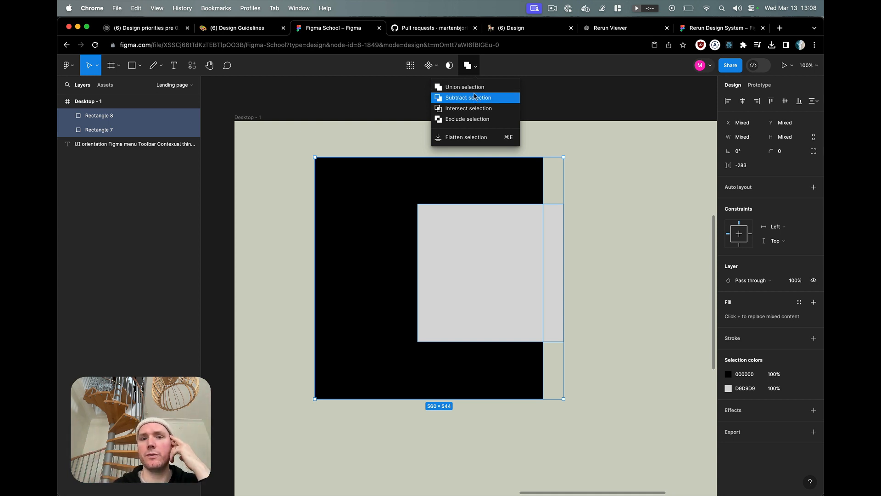
pyautogui.click(486, 90)
pyautogui.click(578, 179)
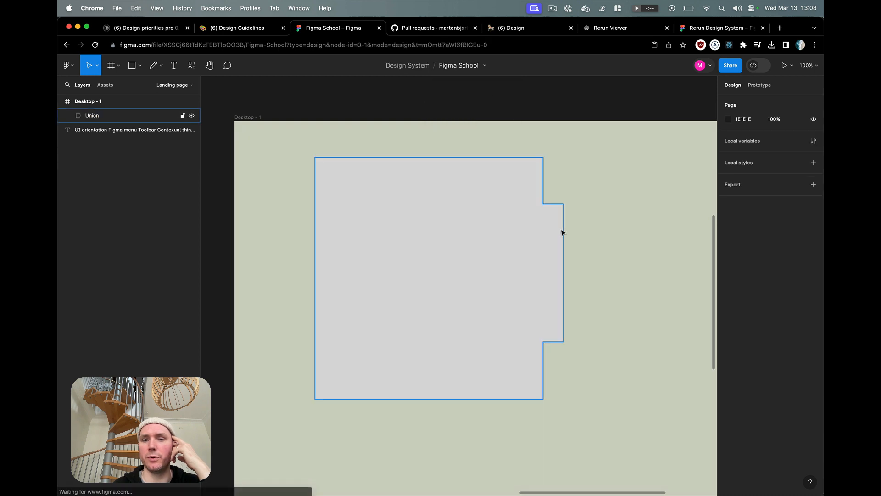
# Fill the combined union shape with black (000000).
pyautogui.click(562, 232)
pyautogui.click(729, 294)
pyautogui.write('000000')
pyautogui.press('Return')
pyautogui.click(592, 396)
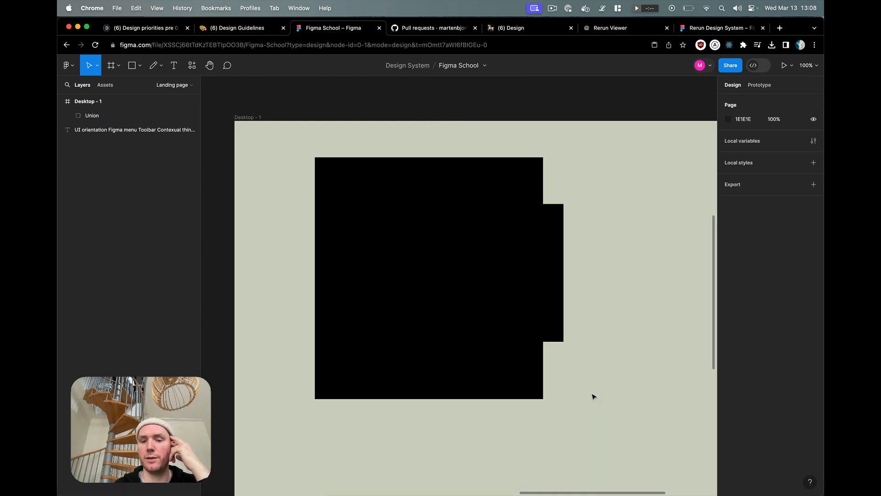
# Undo the union shape's black fill and the union of the two rectangles.
pyautogui.click(532, 202)
pyautogui.press('super+z')
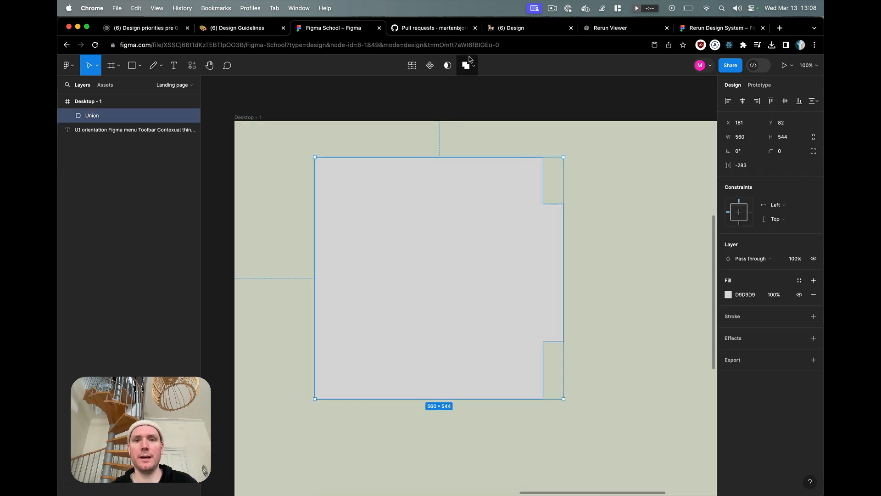
pyautogui.click(475, 66)
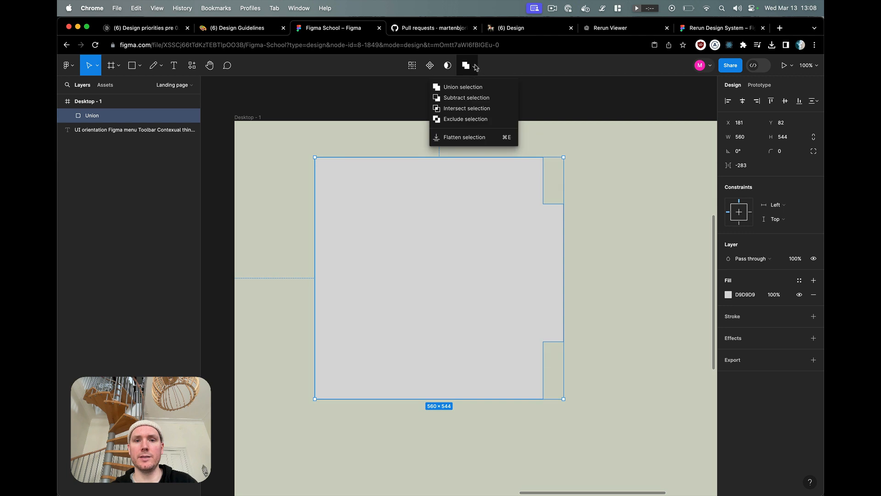
pyautogui.click(545, 101)
pyautogui.press('super+z')
pyautogui.press('super+z')
pyautogui.press('super+z')
pyautogui.press('super+z')
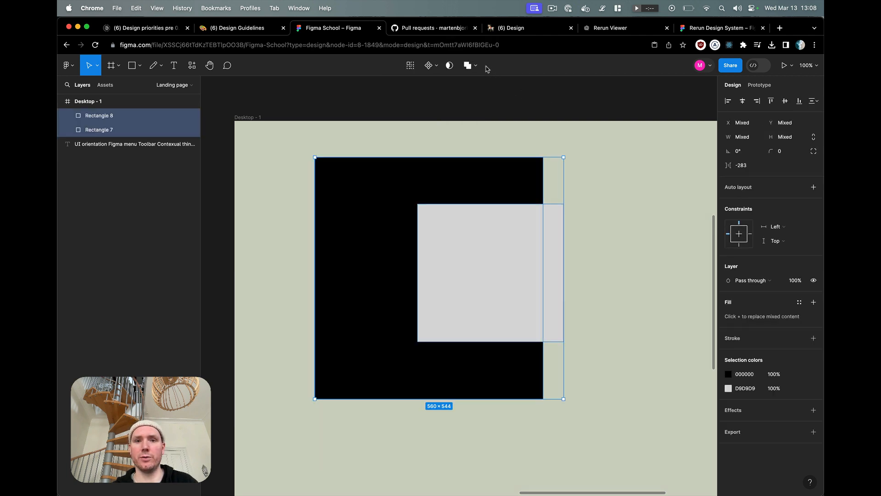
# Try Subtract selection on the black and grey rectangles, and undo it.
pyautogui.click(474, 66)
pyautogui.click(481, 98)
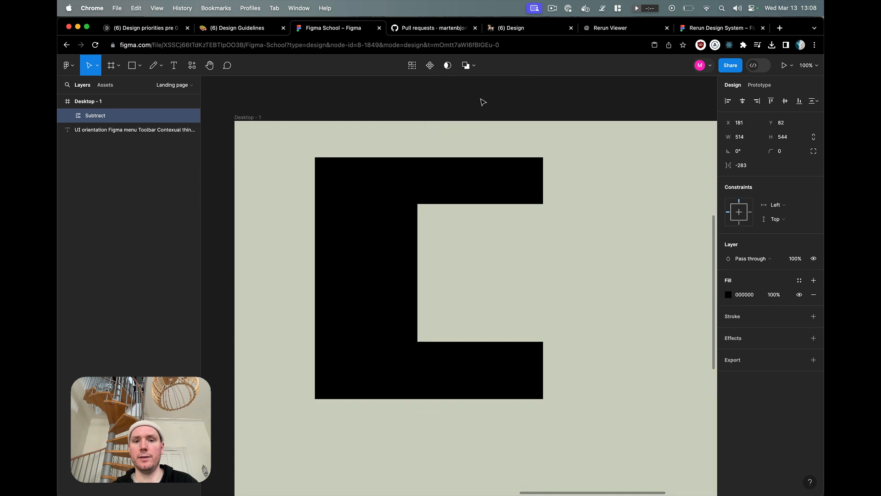
pyautogui.click(507, 236)
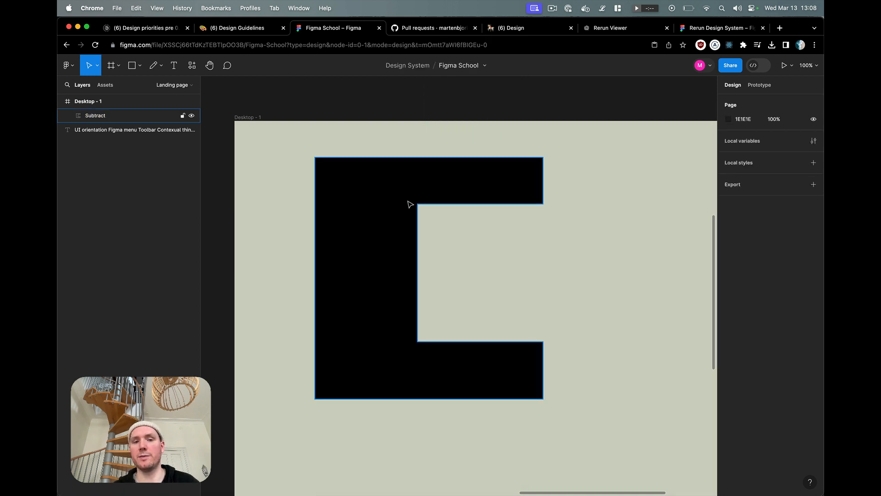
pyautogui.press('super+z')
pyautogui.press('super+z')
pyautogui.press('super+z')
pyautogui.press('super+shift+z')
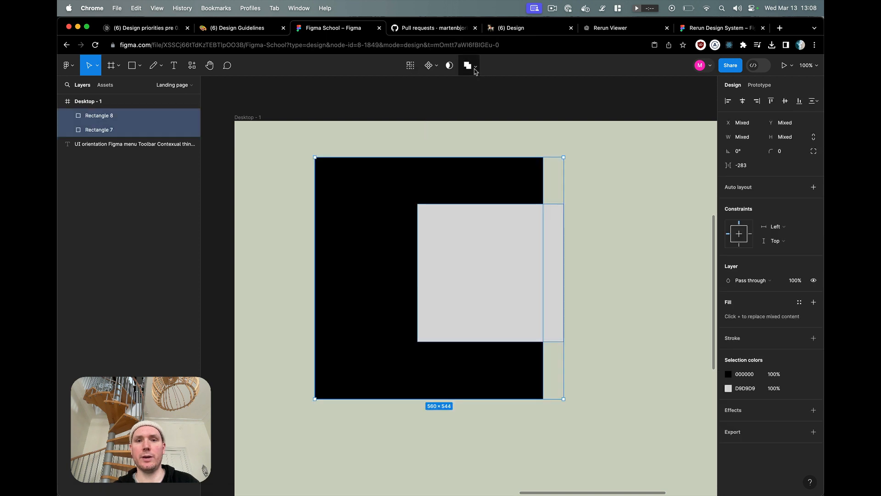
# Try Intersect selection on the two overlapping rectangles, and undo it.
pyautogui.click(475, 69)
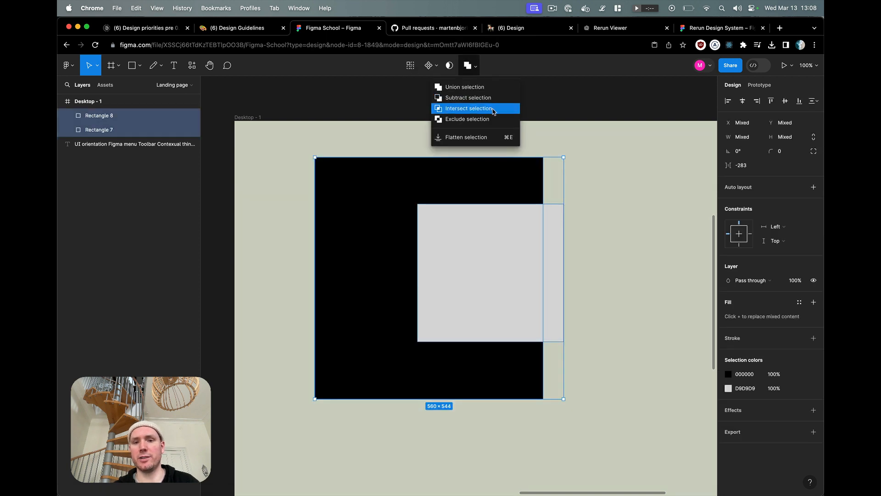
pyautogui.click(492, 111)
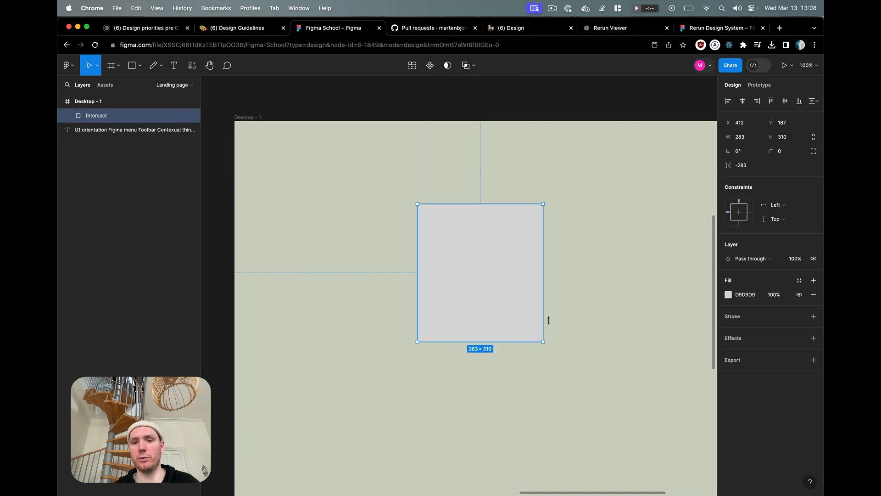
pyautogui.press('super+z')
# Try Exclude selection on the two overlapping rectangles, and undo it.
pyautogui.click(476, 66)
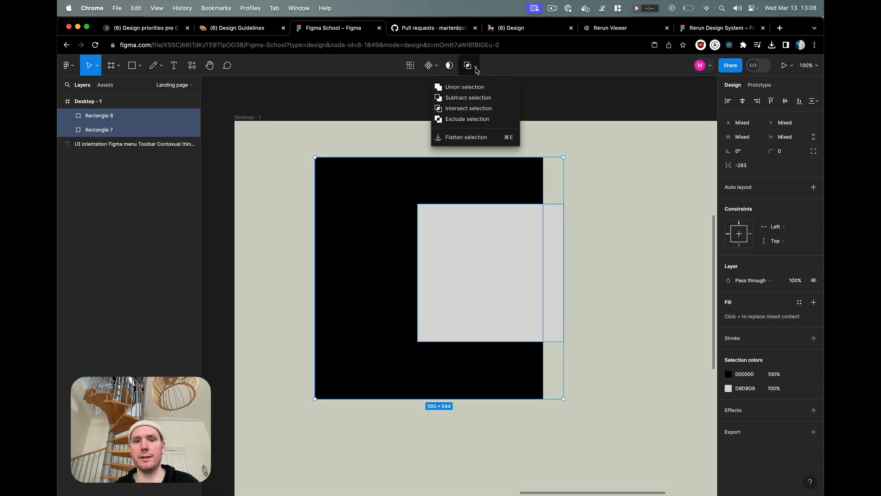
pyautogui.click(498, 120)
pyautogui.click(562, 141)
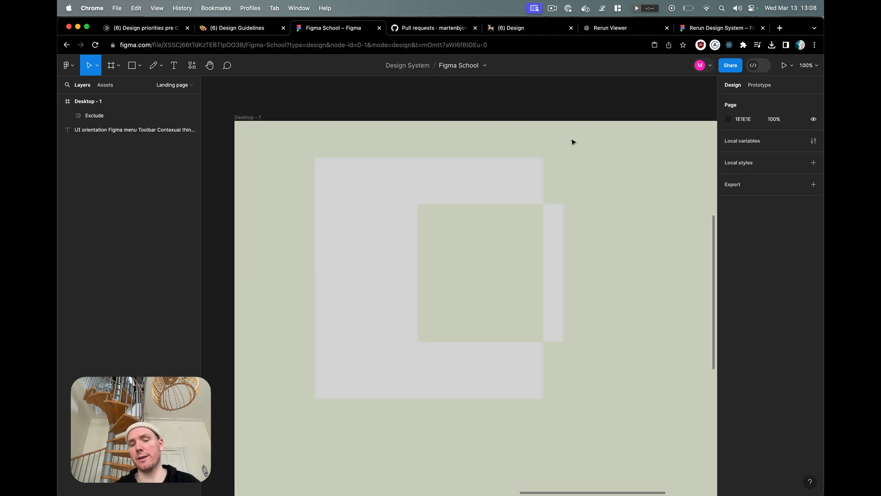
pyautogui.press('super+z')
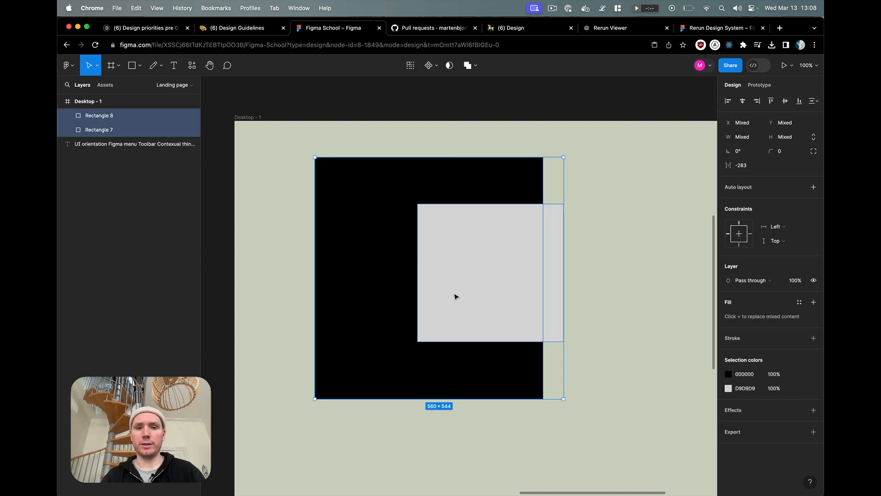
# Delete both overlapping rectangles and draw a square about 382 by 382 in the desktop frame.
pyautogui.press('Delete')
pyautogui.press('o')
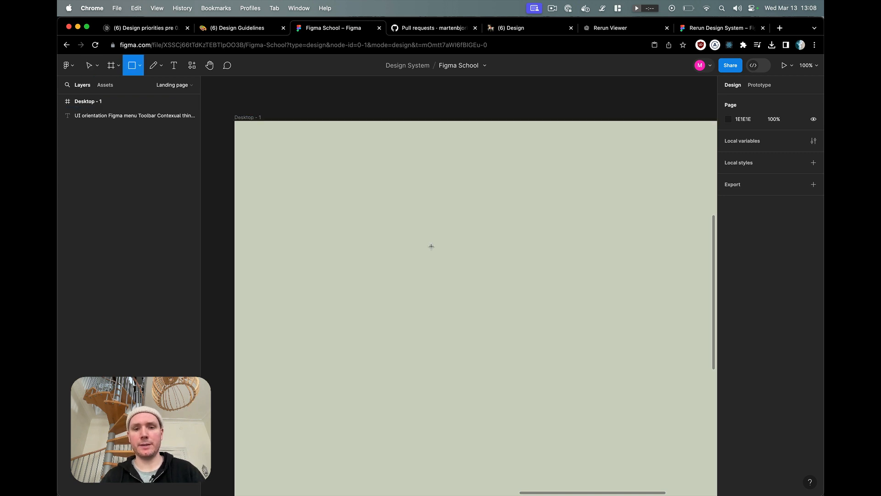
pyautogui.moveTo(411, 218); pyautogui.dragTo(581, 387)
# Set the square's corner radius to 1000 to turn it into a circle.
pyautogui.click(786, 153)
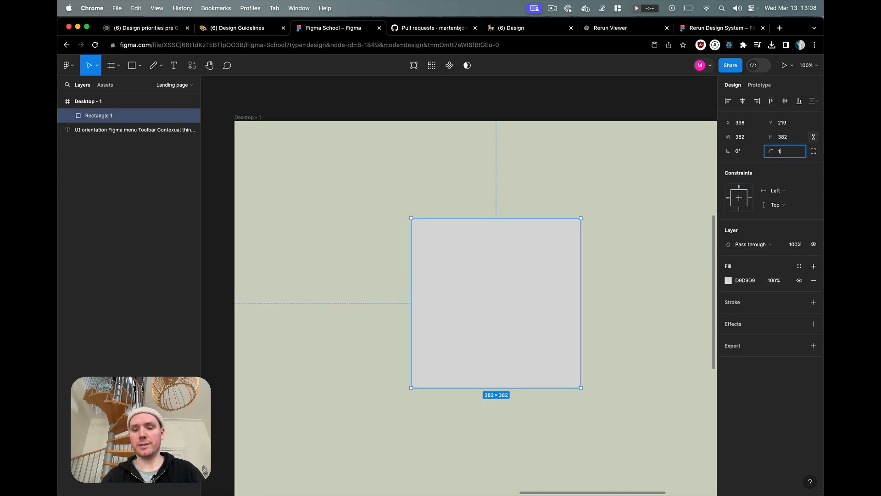
pyautogui.press('Return')
pyautogui.click(635, 316)
# Duplicate the circle so the two overlap side by side, and fill the left one with black (000000).
pyautogui.moveTo(508, 313); pyautogui.dragTo(482, 276)
pyautogui.moveTo(601, 356); pyautogui.dragTo(414, 246)
pyautogui.click(387, 246)
pyautogui.click(727, 280)
pyautogui.moveTo(660, 335); pyautogui.dragTo(543, 443)
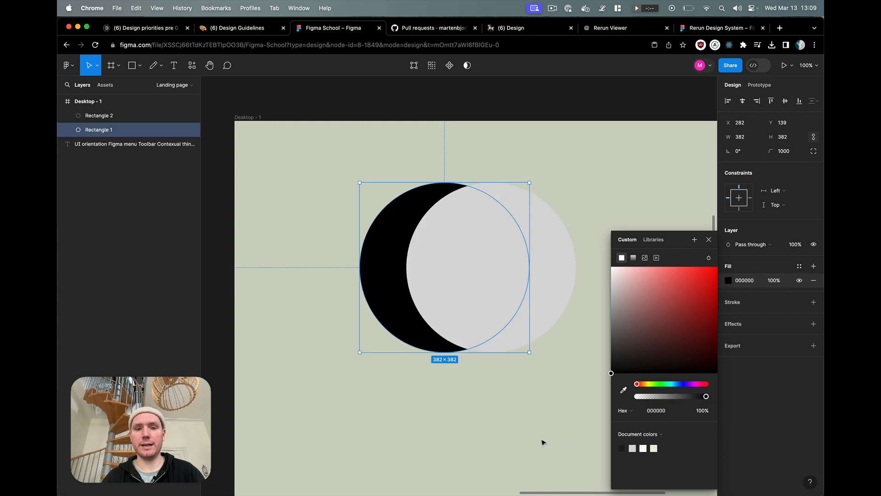
pyautogui.click(496, 439)
# Select both circles and use Subtract selection to cut the grey one out of the black one, forming a crescent.
pyautogui.click(560, 295)
pyautogui.moveTo(596, 344); pyautogui.dragTo(370, 214)
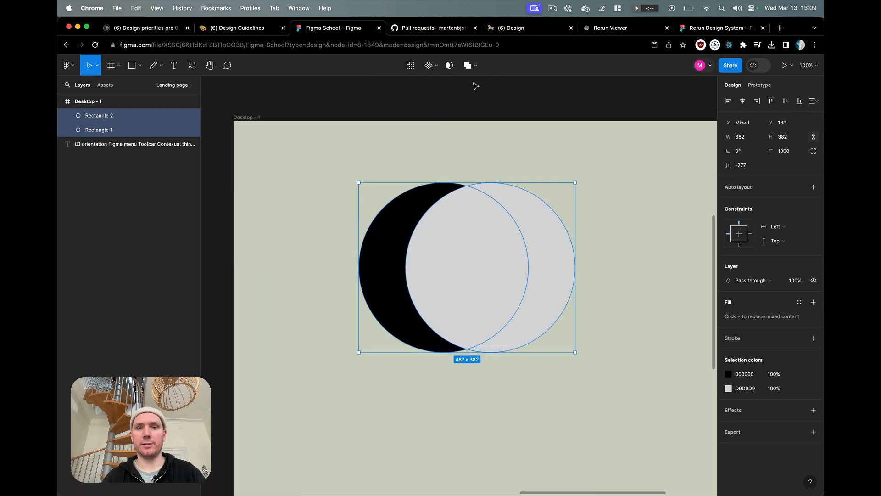
pyautogui.click(476, 67)
pyautogui.click(465, 97)
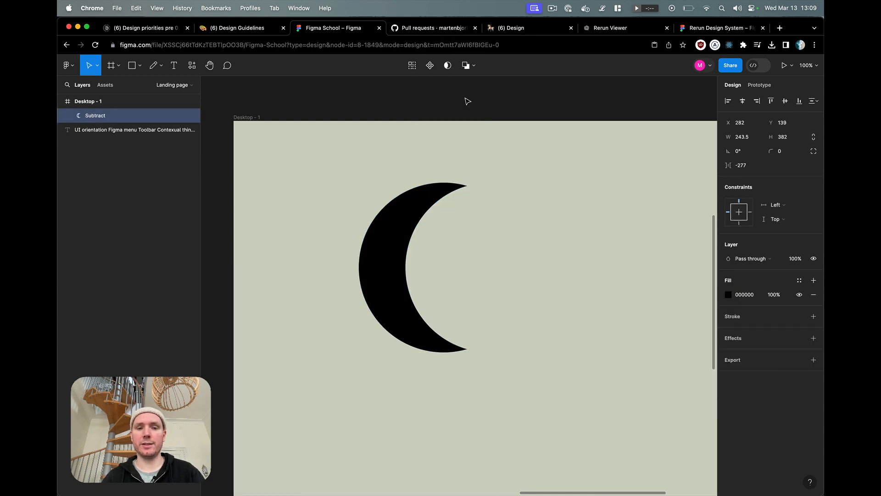
pyautogui.click(573, 314)
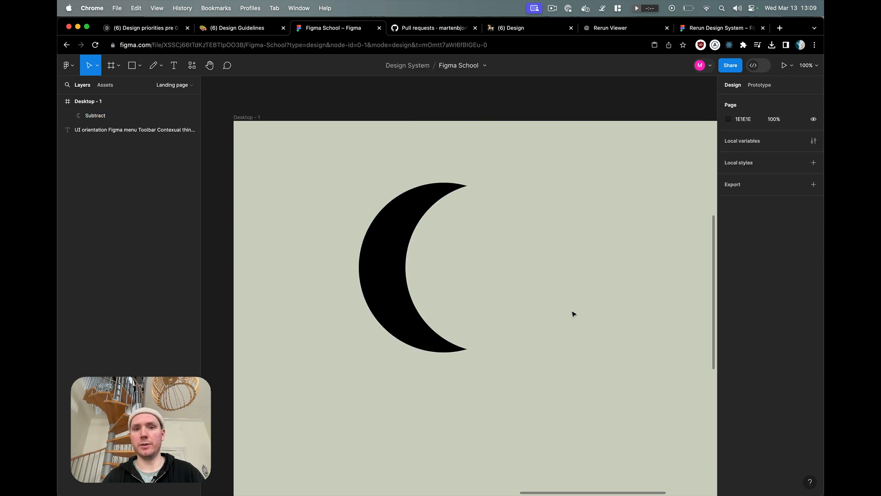
# Draw a star about 56 by 56 beside the crescent's upper tip, duplicate it diagonally, and select both stars.
pyautogui.click(140, 66)
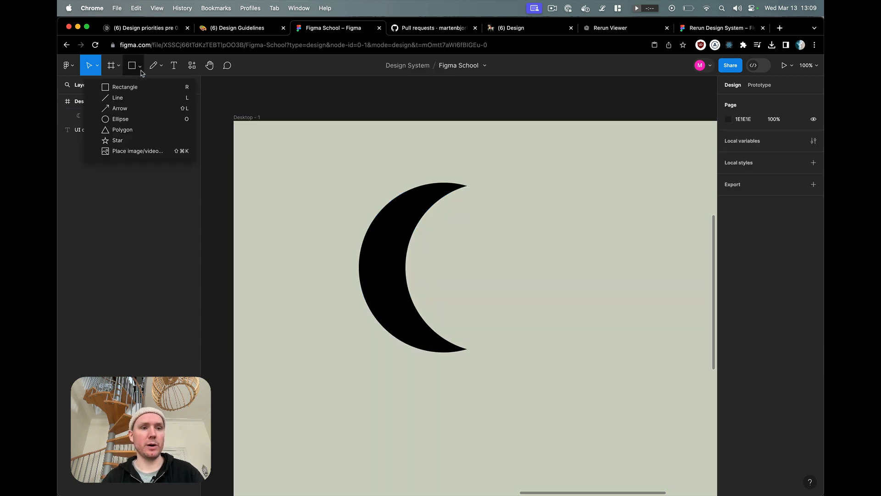
pyautogui.click(143, 139)
pyautogui.moveTo(484, 201)
pyautogui.mouseDown()
pyautogui.moveTo(508, 225)
pyautogui.moveTo(529, 203)
pyautogui.moveTo(527, 190)
pyautogui.moveTo(507, 209)
pyautogui.mouseUp()
pyautogui.moveTo(560, 232); pyautogui.dragTo(497, 183)
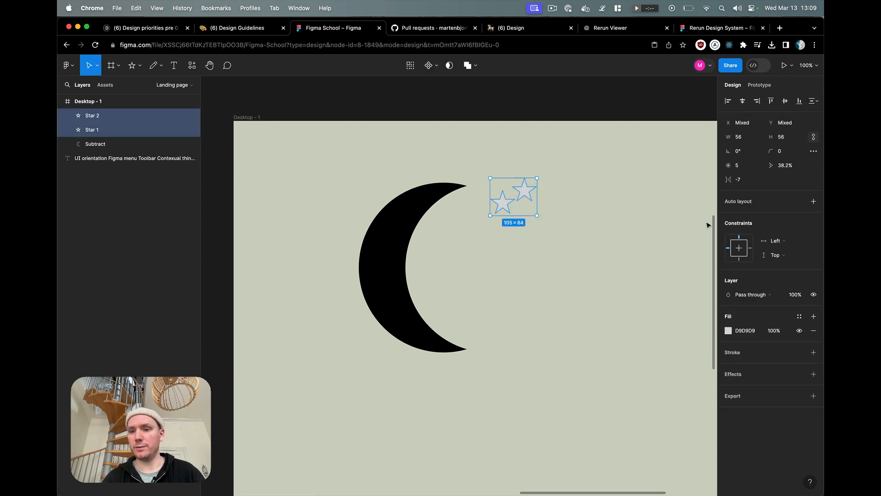
# Give both stars 7 points and fill them with black (000000).
pyautogui.click(740, 166)
pyautogui.write('6')
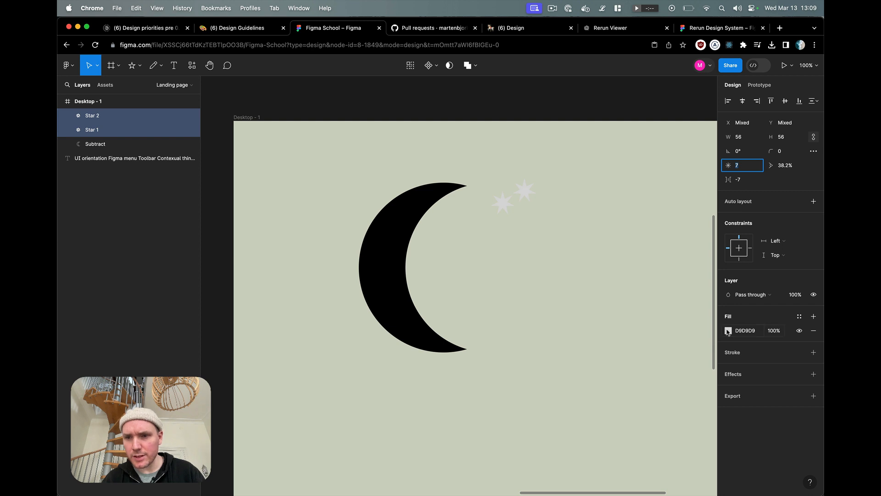
pyautogui.click(728, 331)
pyautogui.moveTo(692, 318); pyautogui.dragTo(605, 374)
pyautogui.click(533, 358)
# Move the lower star closer to the crescent's tip, and delete both stars.
pyautogui.moveTo(503, 201); pyautogui.dragTo(490, 206)
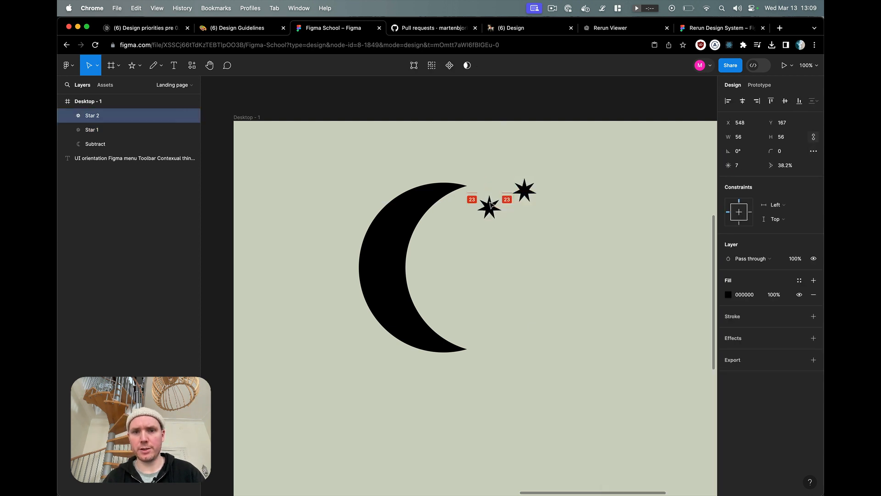
pyautogui.click(537, 245)
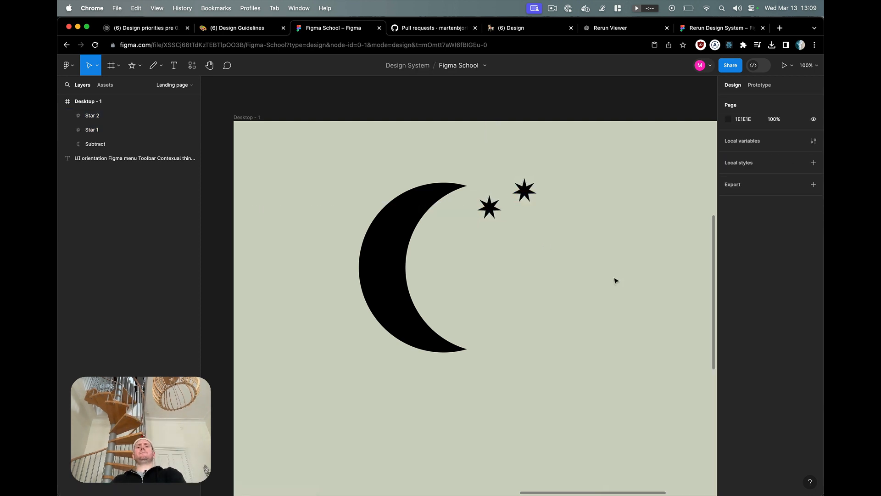
pyautogui.moveTo(565, 243); pyautogui.dragTo(484, 187)
pyautogui.press('Delete')
# Nudge Rectangle 2 sideways inside the Subtract group to reshape the crescent to about 248.5 wide.
pyautogui.doubleClick(424, 200)
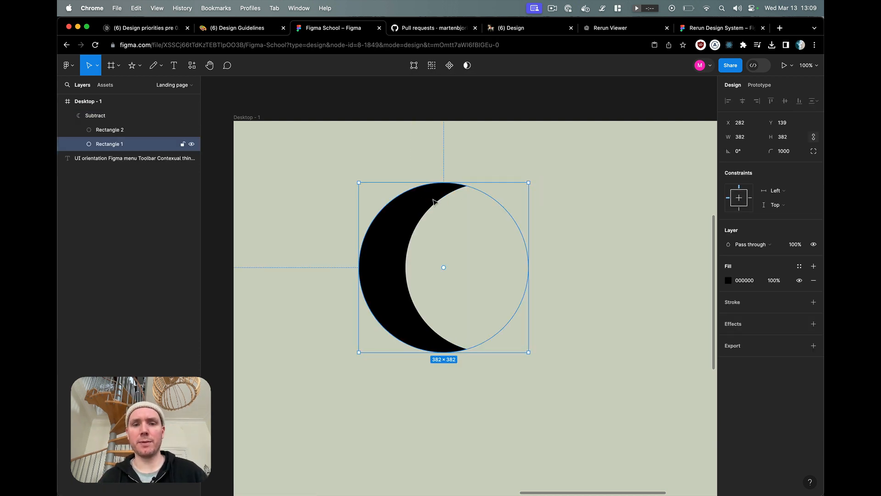
pyautogui.click(88, 119)
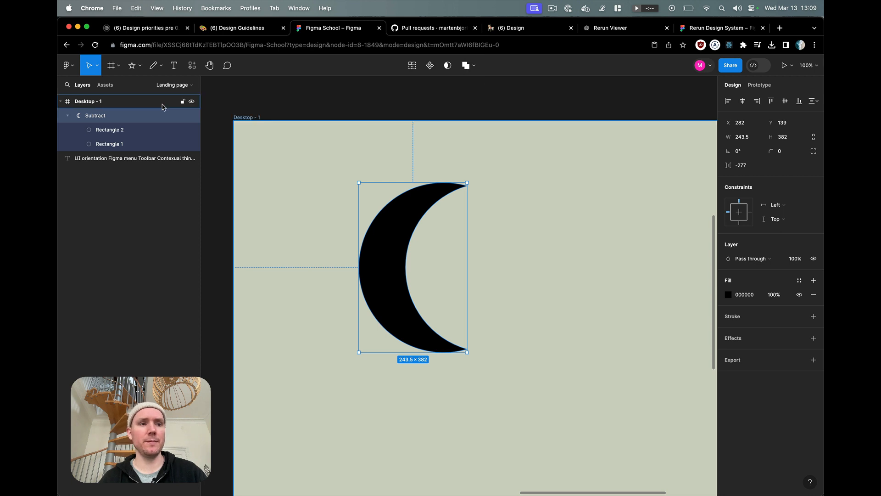
pyautogui.click(111, 131)
pyautogui.click(109, 142)
pyautogui.click(110, 132)
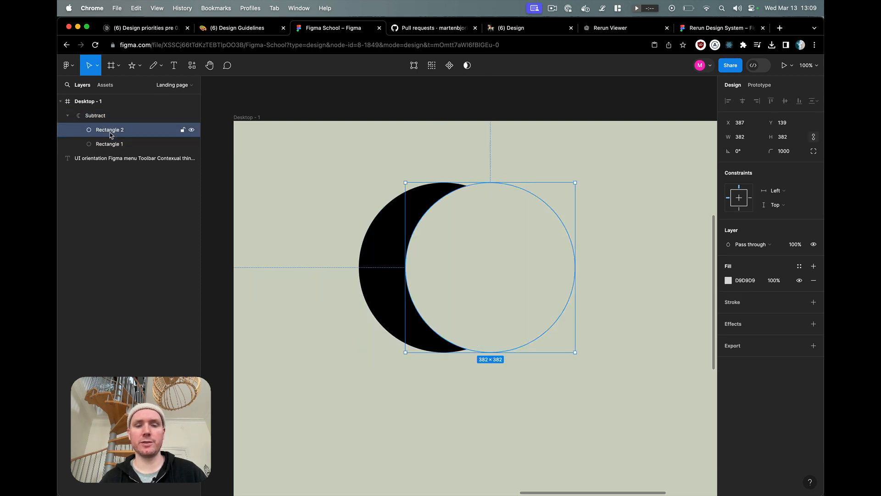
pyautogui.hotkey('shift', 'Right')
pyautogui.hotkey('shift', 'Right')
pyautogui.hotkey('shift', 'Right')
pyautogui.hotkey('shift', 'Right')
pyautogui.hotkey('shift', 'Right')
pyautogui.hotkey('shift', 'Right')
pyautogui.hotkey('shift', 'Right')
pyautogui.hotkey('shift', 'Right')
pyautogui.hotkey('shift', 'Right')
pyautogui.hotkey('shift', 'Right')
pyautogui.hotkey('shift', 'Right')
pyautogui.hotkey('shift', 'Right')
pyautogui.hotkey('shift', 'Right')
pyautogui.hotkey('shift', 'Right')
pyautogui.hotkey('shift', 'Right')
pyautogui.hotkey('shift', 'Right')
pyautogui.hotkey('shift', 'Right')
pyautogui.hotkey('shift', 'Right')
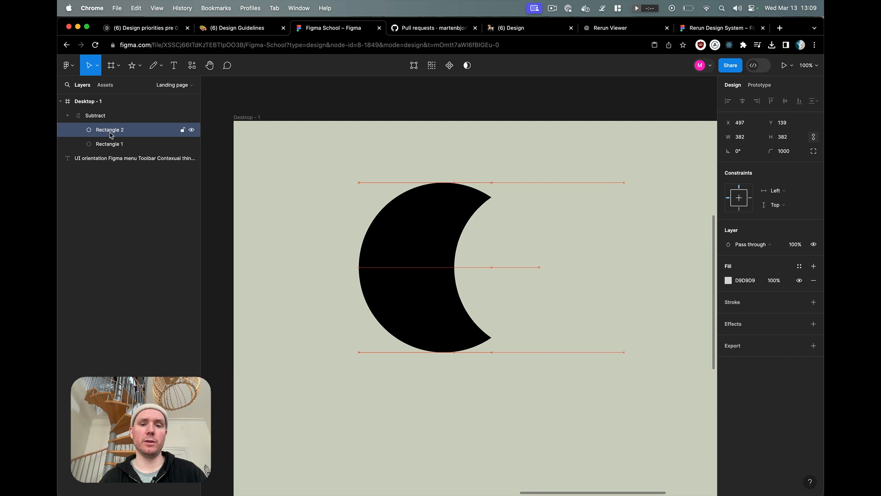
pyautogui.hotkey('shift', 'Right')
pyautogui.hotkey('shift', 'Right')
pyautogui.hotkey('shift', 'Left')
pyautogui.hotkey('shift', 'Left')
pyautogui.hotkey('shift', 'Left')
pyautogui.hotkey('shift', 'Left')
pyautogui.hotkey('shift', 'Left')
pyautogui.hotkey('shift', 'Left')
pyautogui.hotkey('shift', 'Left')
pyautogui.hotkey('shift', 'Left')
pyautogui.hotkey('shift', 'Left')
pyautogui.hotkey('shift', 'Left')
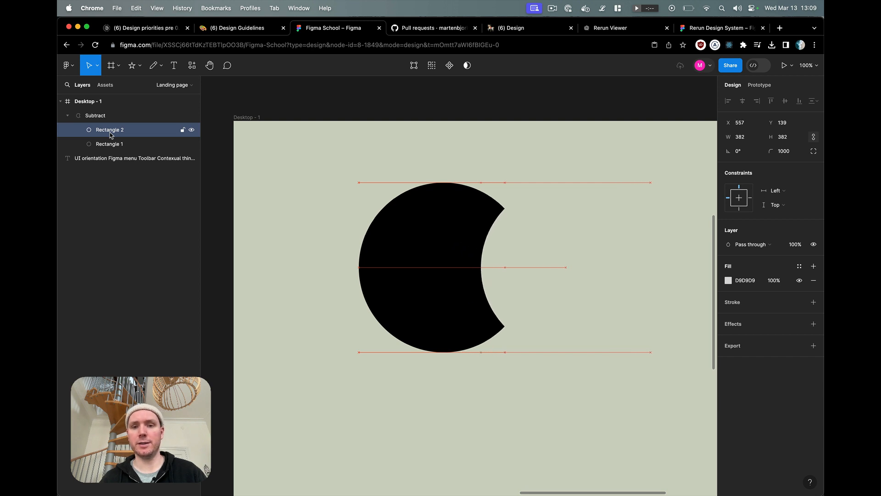
pyautogui.hotkey('shift', 'Left')
pyautogui.hotkey('shift', 'Left')
pyautogui.hotkey('shift', 'Left')
pyautogui.hotkey('shift', 'Left')
pyautogui.hotkey('shift', 'Left')
pyautogui.hotkey('shift', 'Left')
pyautogui.hotkey('shift', 'Left')
pyautogui.hotkey('shift', 'Left')
pyautogui.hotkey('shift', 'Left')
pyautogui.hotkey('shift', 'Left')
pyautogui.hotkey('shift', 'Left')
pyautogui.hotkey('shift', 'Left')
pyautogui.hotkey('shift', 'Left')
pyautogui.hotkey('shift', 'Left')
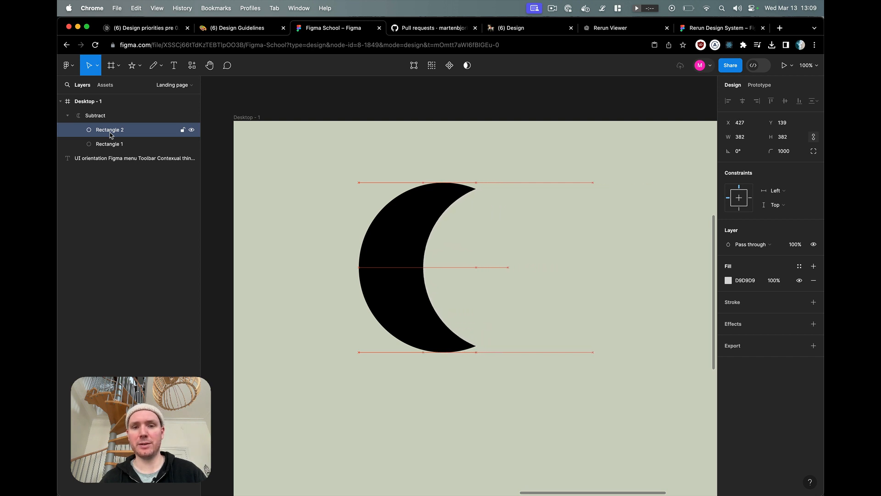
pyautogui.hotkey('shift', 'Left')
pyautogui.hotkey('shift', 'Left')
pyautogui.hotkey('shift', 'Left')
pyautogui.hotkey('shift', 'Left')
pyautogui.hotkey('shift', 'Left')
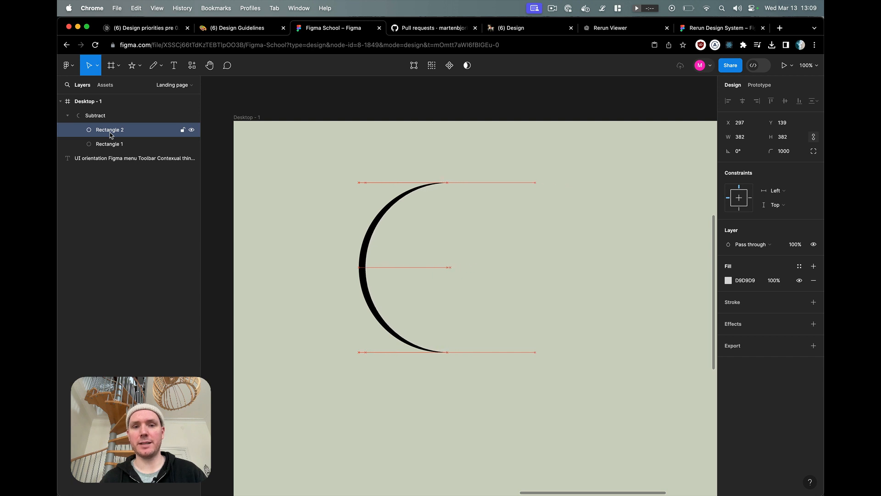
pyautogui.hotkey('shift', 'Right')
pyautogui.hotkey('shift', 'Right')
pyautogui.hotkey('shift', 'Right')
pyautogui.hotkey('shift', 'Right')
pyautogui.hotkey('shift', 'Right')
pyautogui.hotkey('shift', 'Right')
pyautogui.hotkey('shift', 'Right')
pyautogui.hotkey('shift', 'Right')
pyautogui.hotkey('shift', 'Right')
pyautogui.hotkey('shift', 'Right')
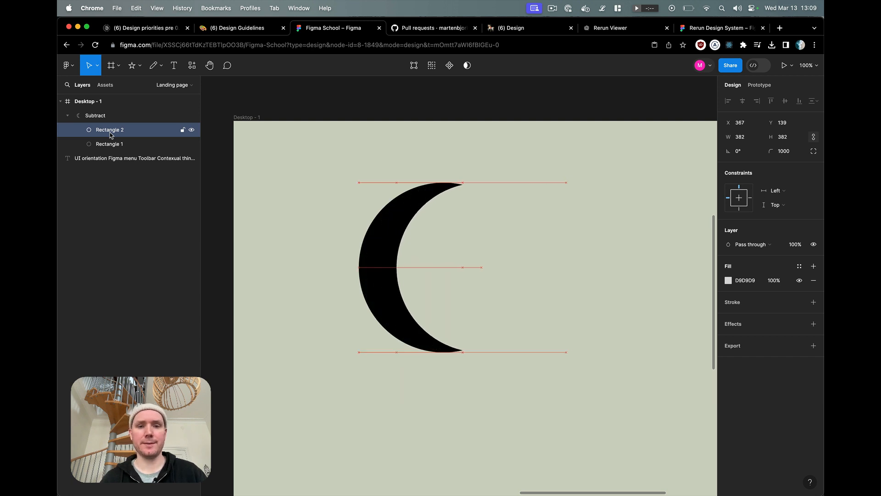
# Flatten the Subtract group into a single vector shape.
pyautogui.click(109, 117)
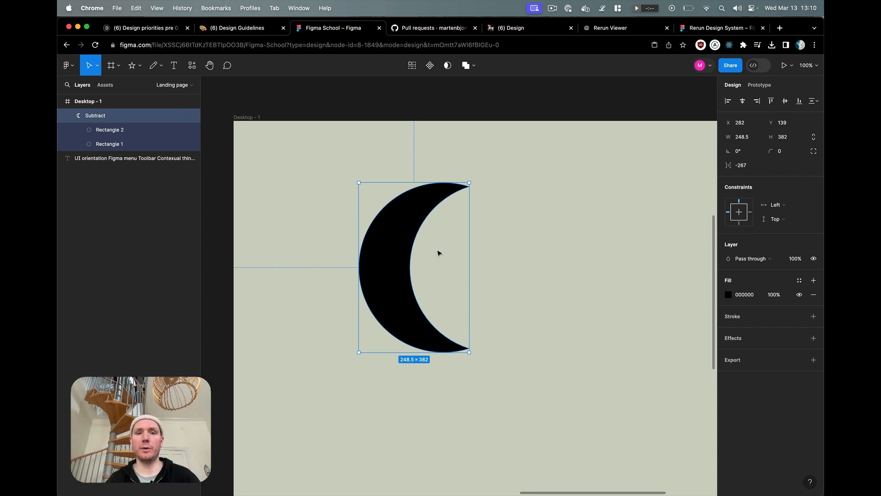
pyautogui.click(473, 67)
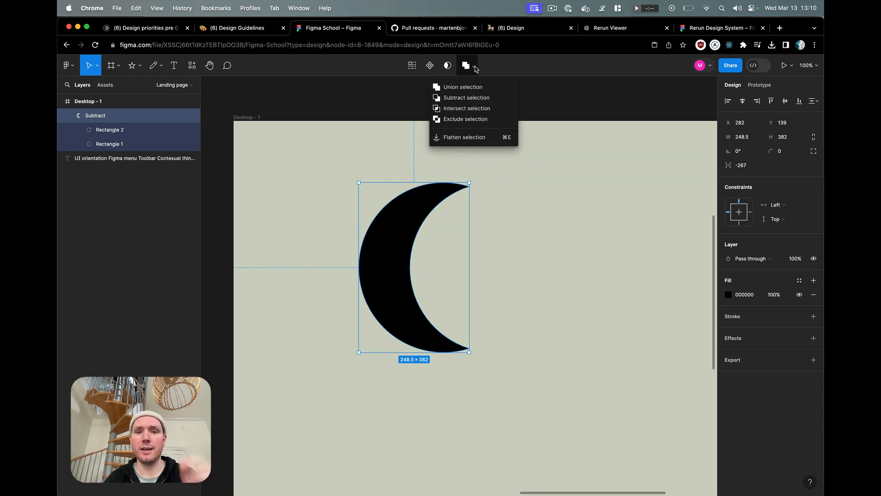
pyautogui.click(473, 137)
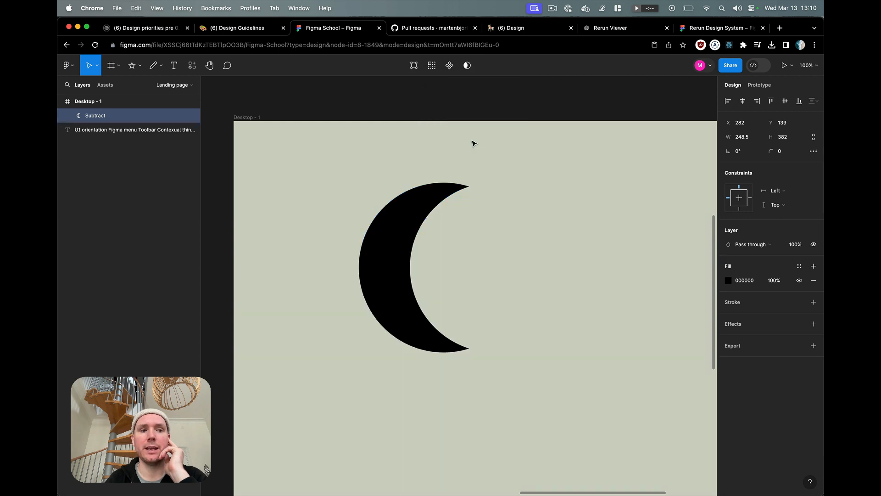
# Inspect the flattened crescent's vector points in edit mode, and leave the shape deselected.
pyautogui.doubleClick(413, 204)
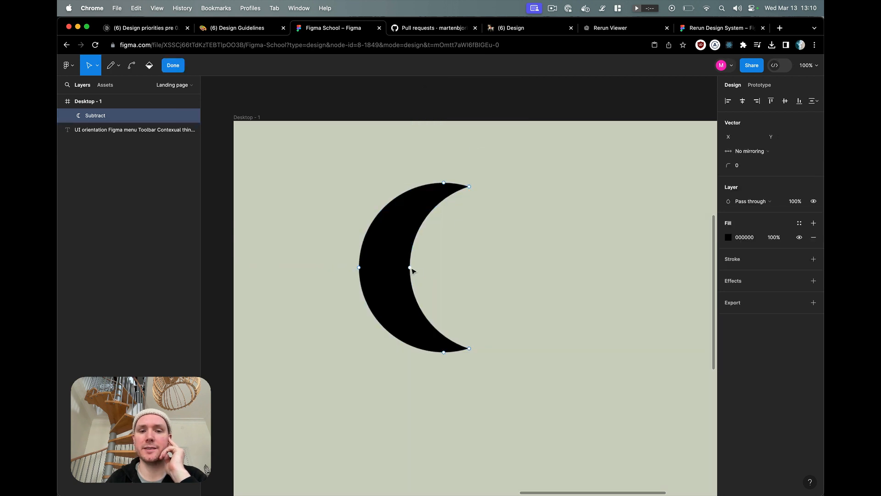
pyautogui.press('Escape')
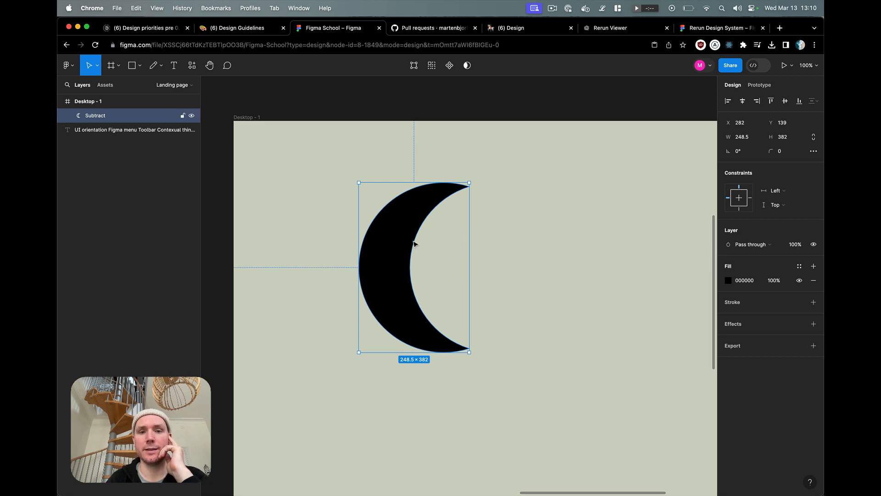
pyautogui.click(389, 174)
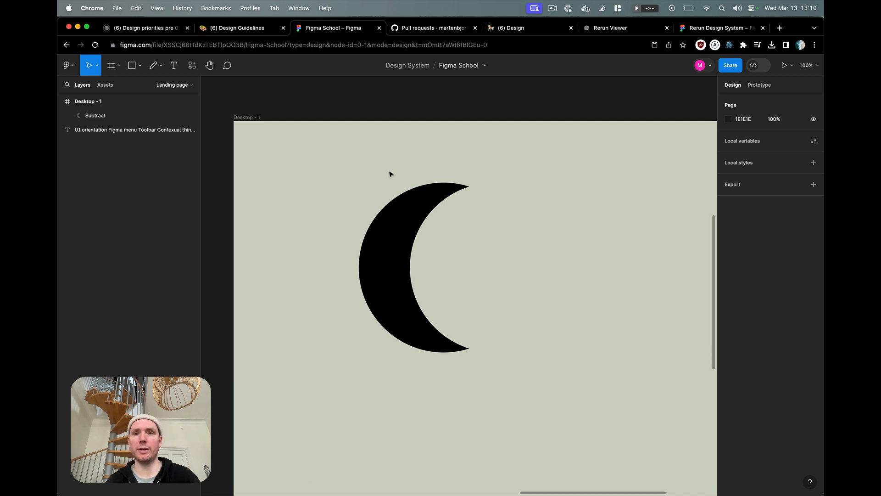
pyautogui.scroll(2, 389, 174)
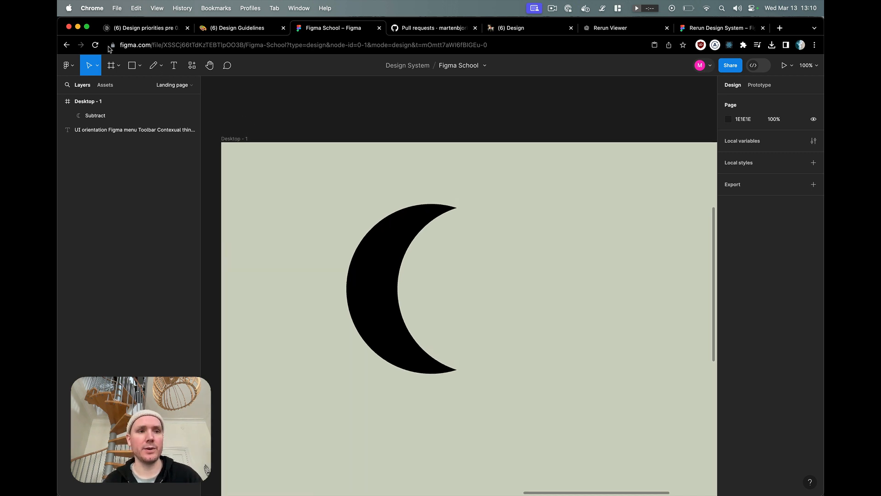
pyautogui.click(139, 65)
pyautogui.press('Escape')
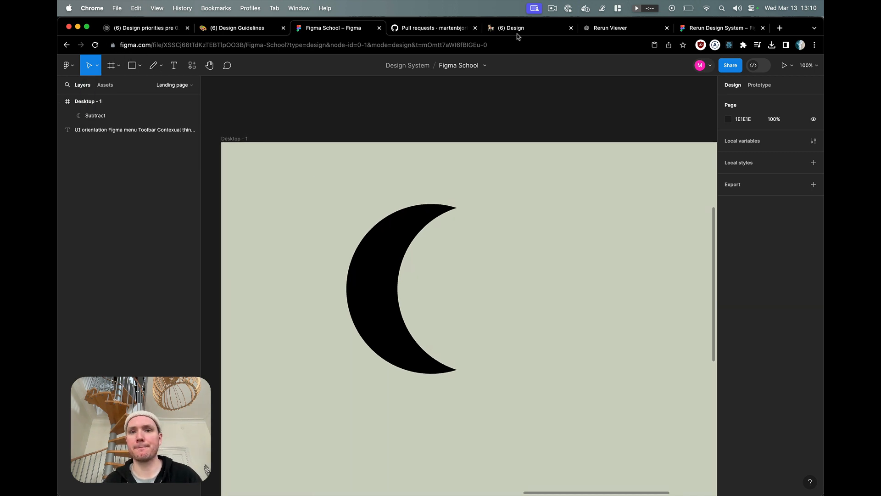